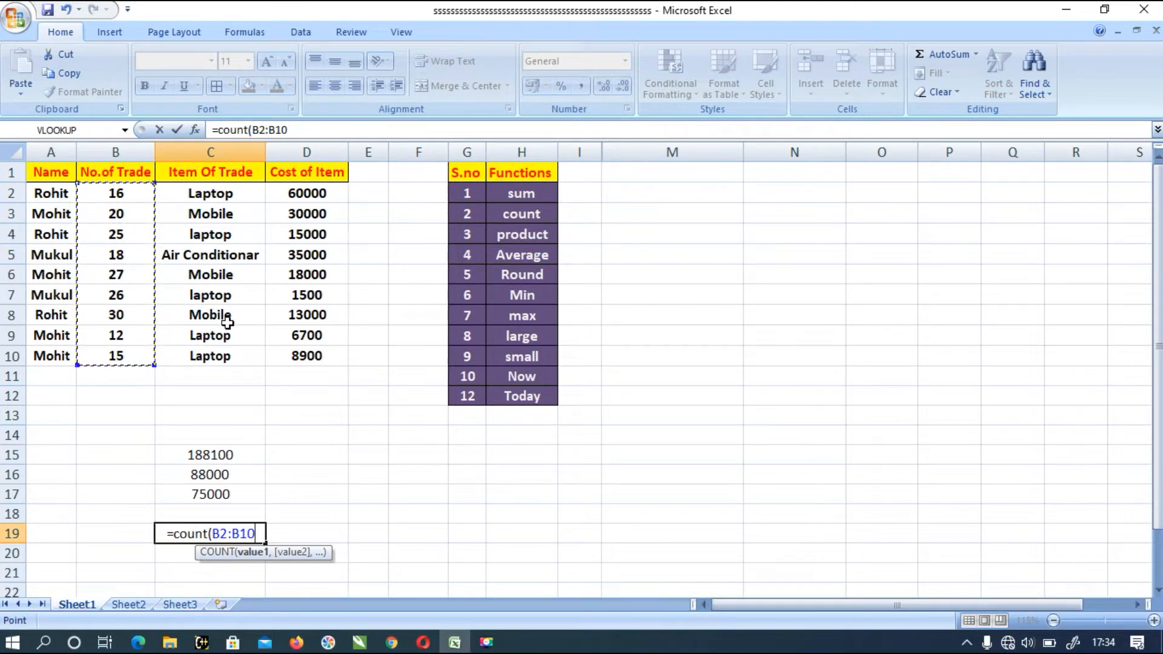
- Complete the COUNT formula over B2:B10 in cell C19 and review the counted trades against the table data
text())
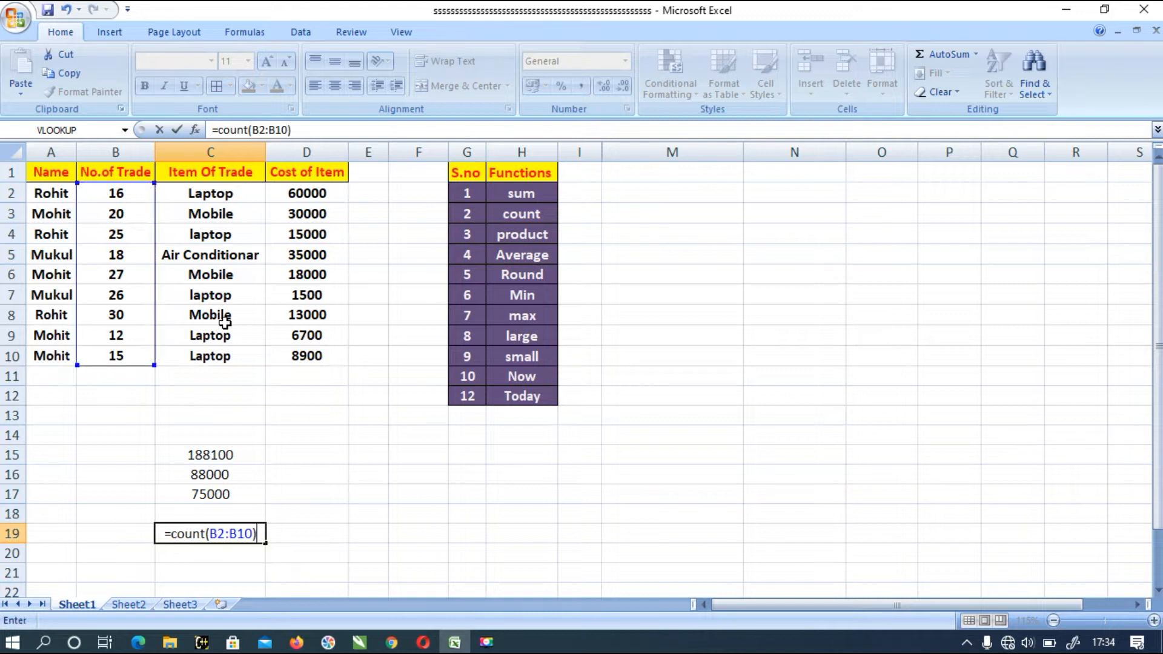
key(Return)
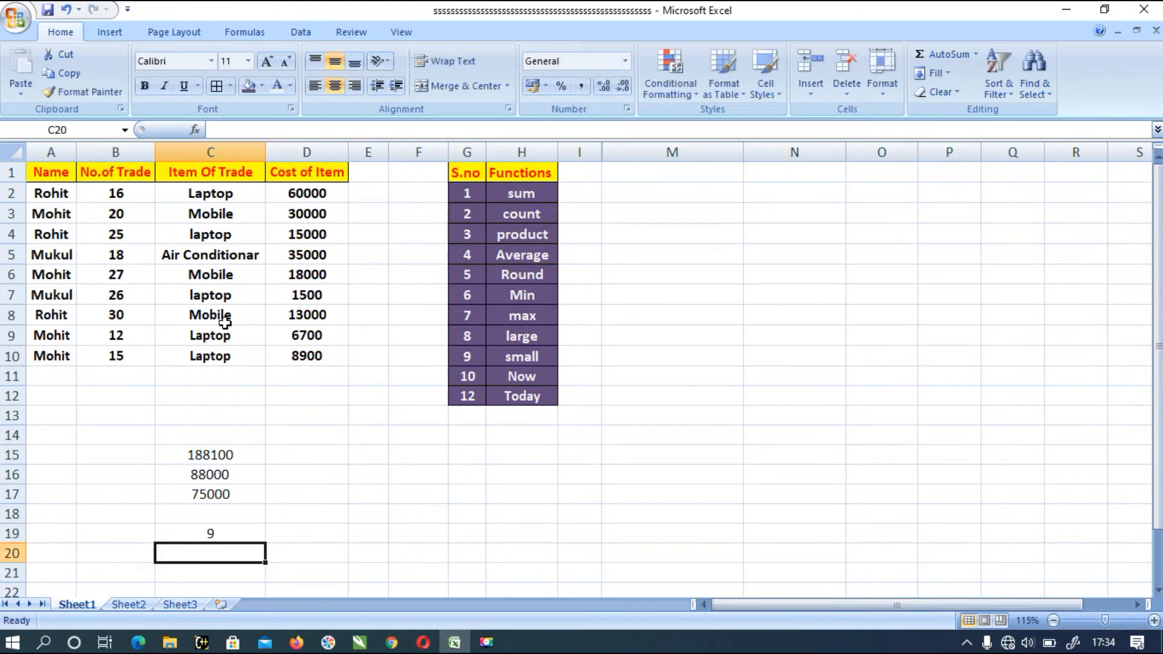
click(190, 531)
drag(142, 200, 135, 350)
drag(38, 189, 302, 350)
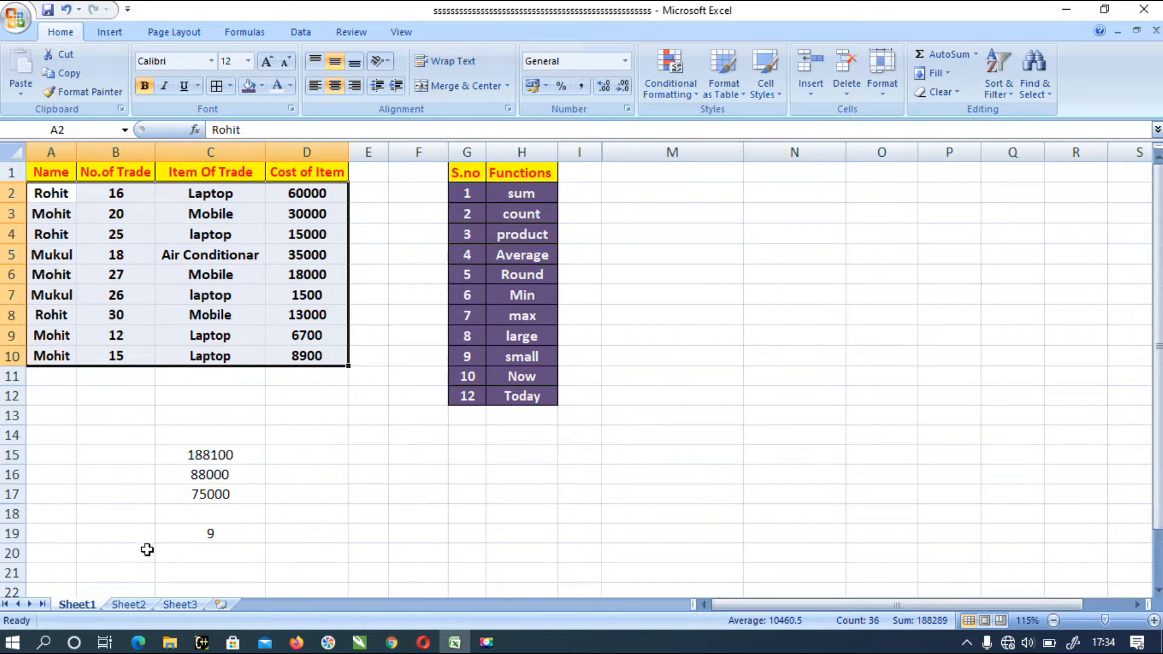
- Enter a COUNTIF formula in cell C20 that counts "mobile" in the range C2:C10
click(191, 559)
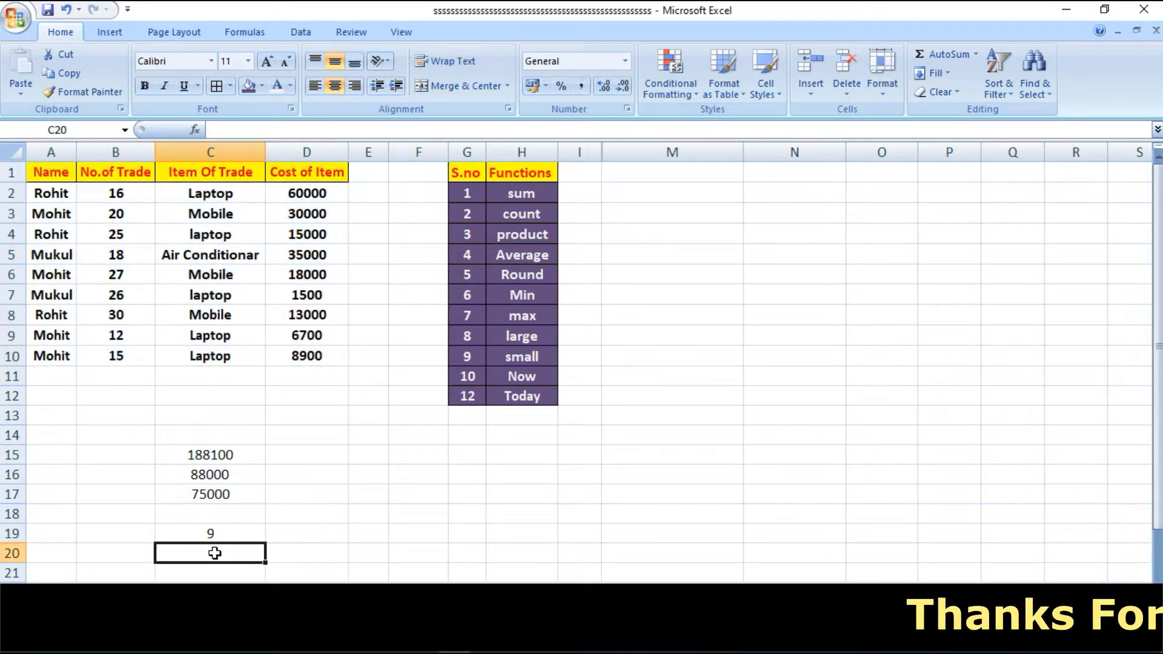
text(=cou)
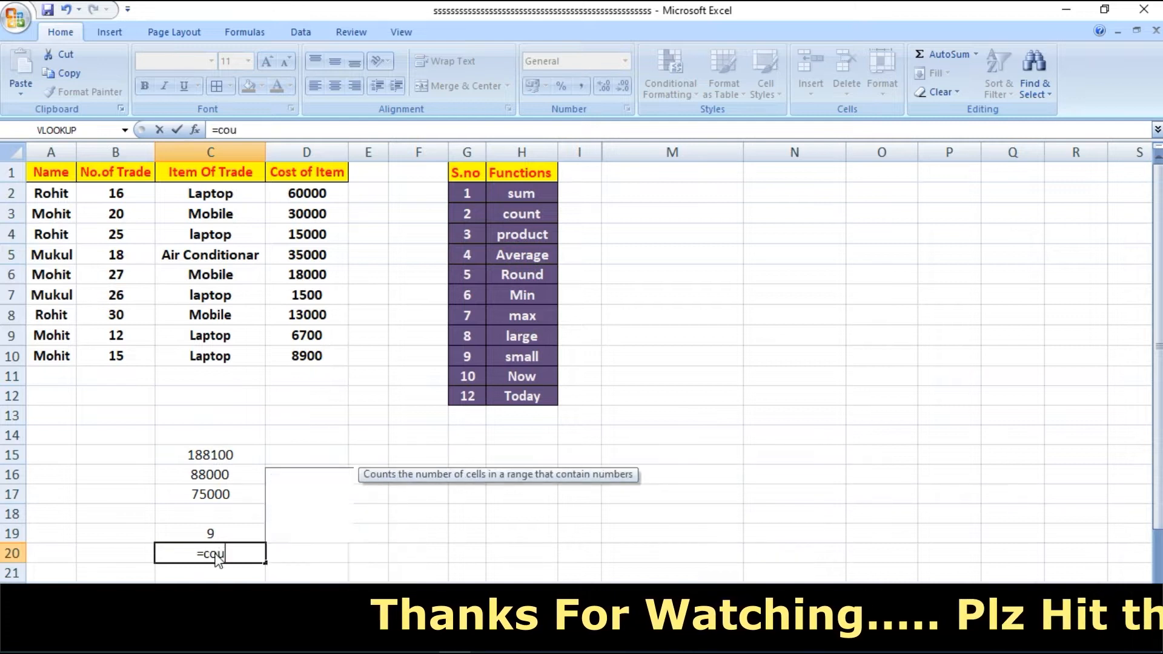
text(ntif)
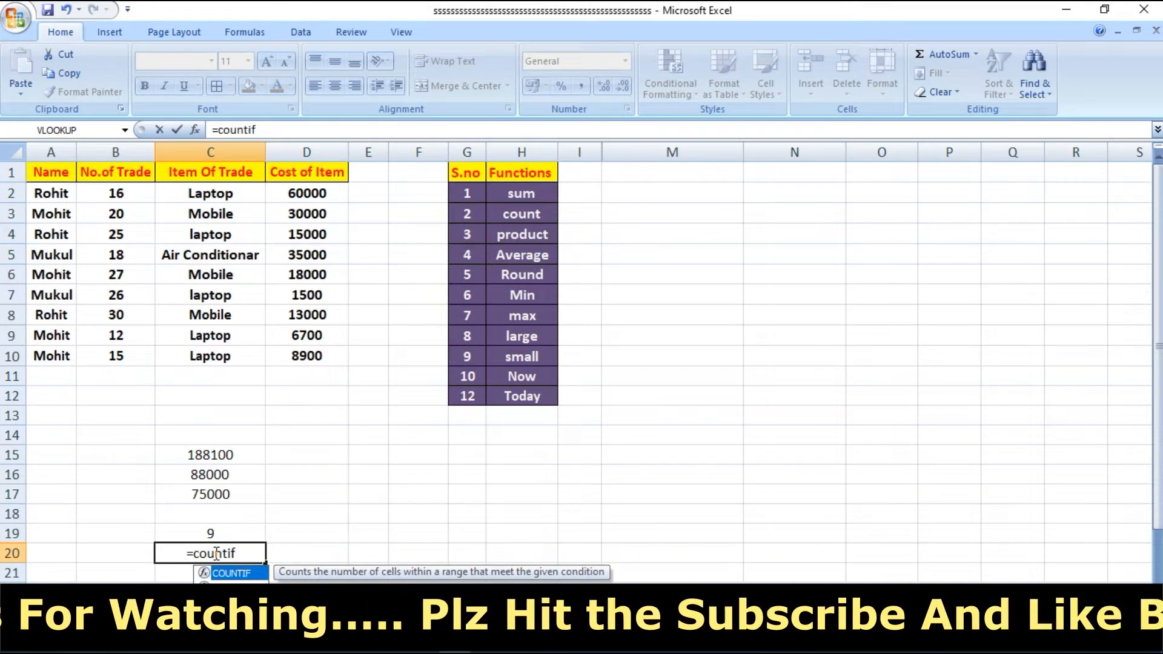
text(()
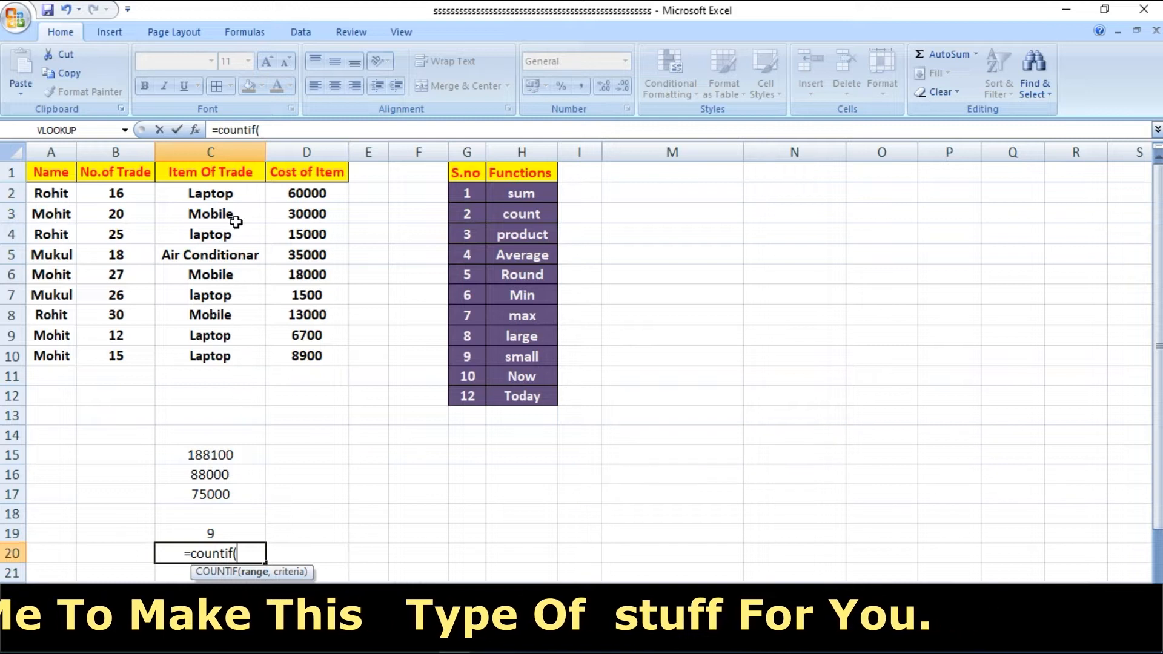
drag(212, 191, 208, 351)
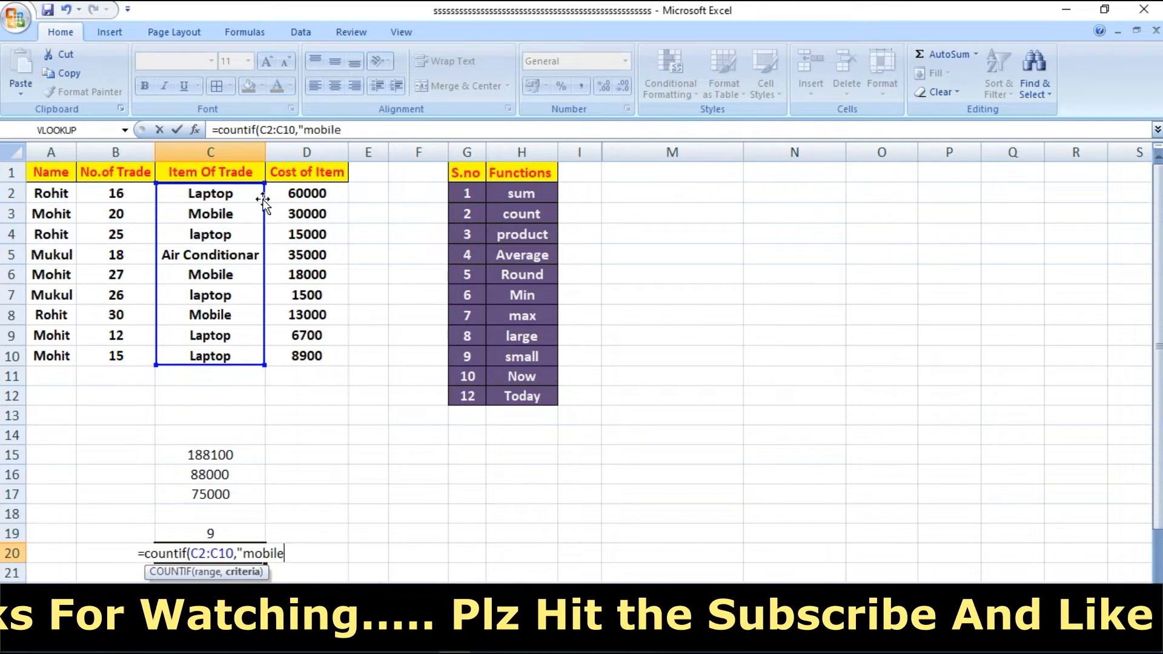
text("))
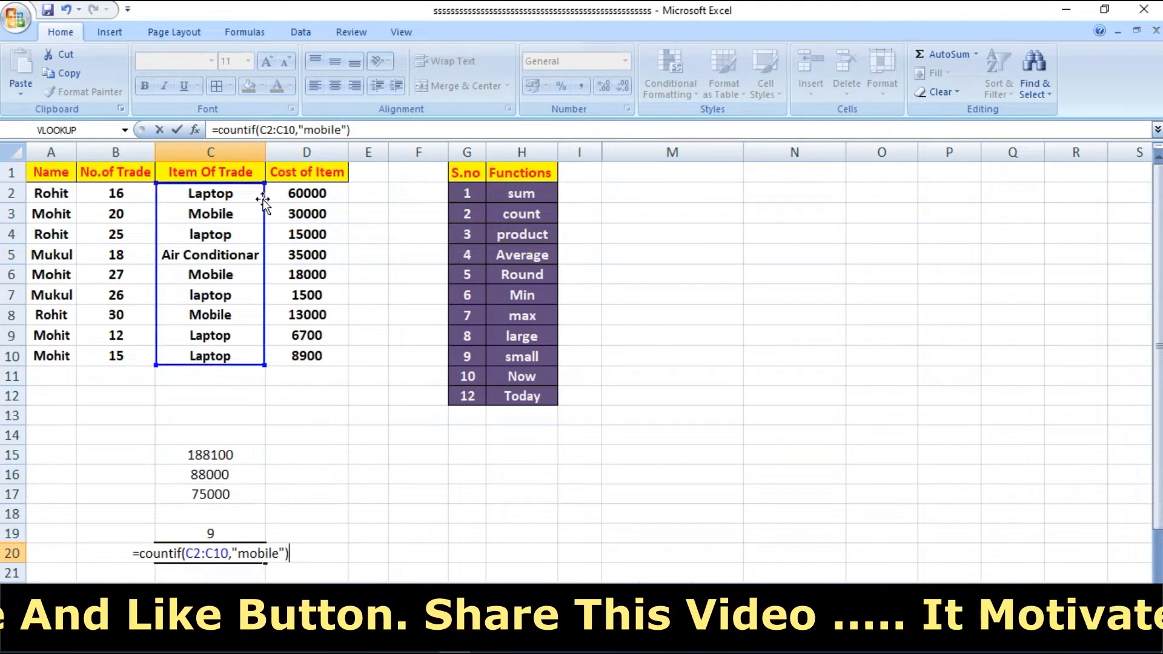
key(Return)
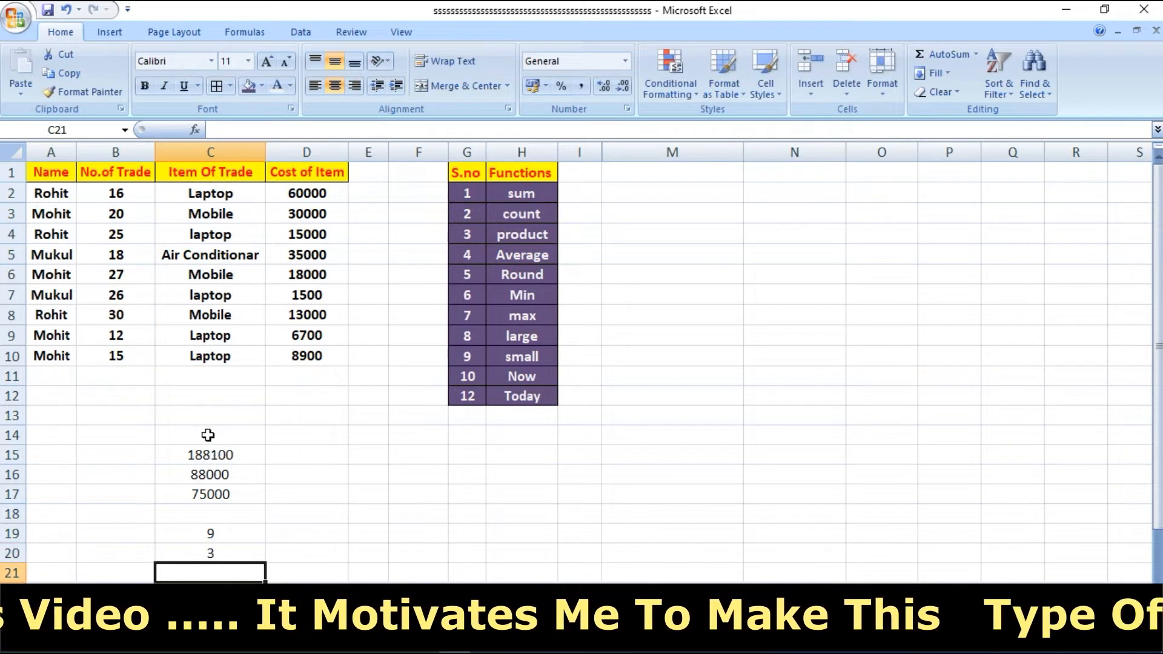
- Check the Mobile entries in the Item Of Trade column against the COUNTIF result
click(228, 315)
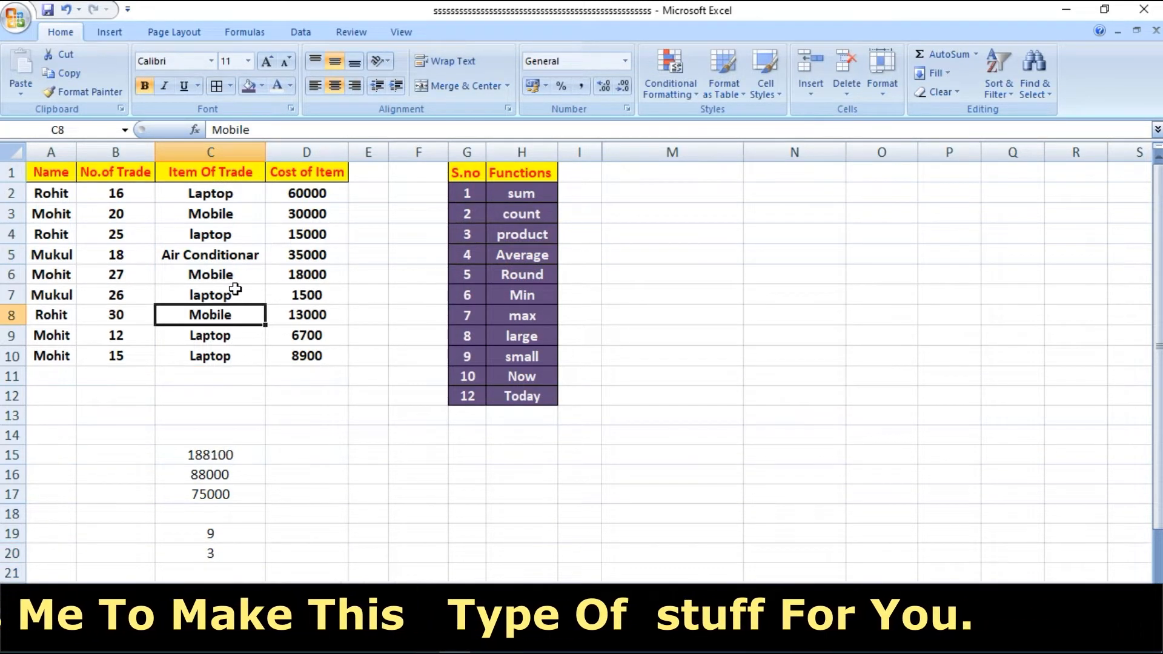
click(221, 261)
click(206, 274)
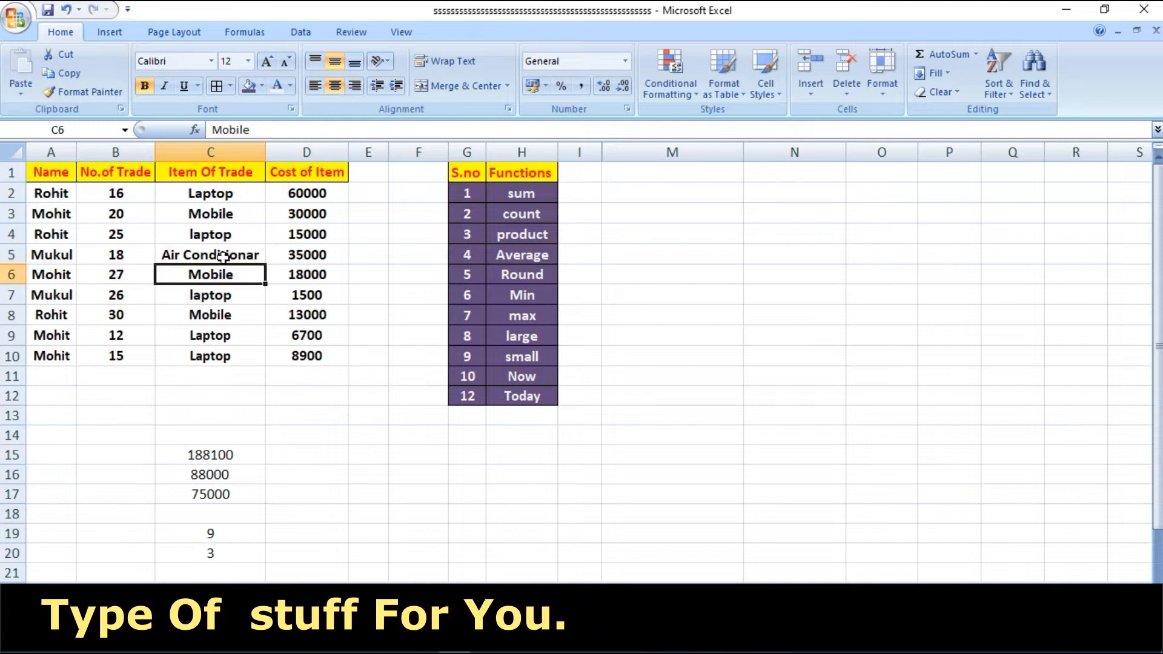
click(235, 214)
drag(237, 215, 237, 309)
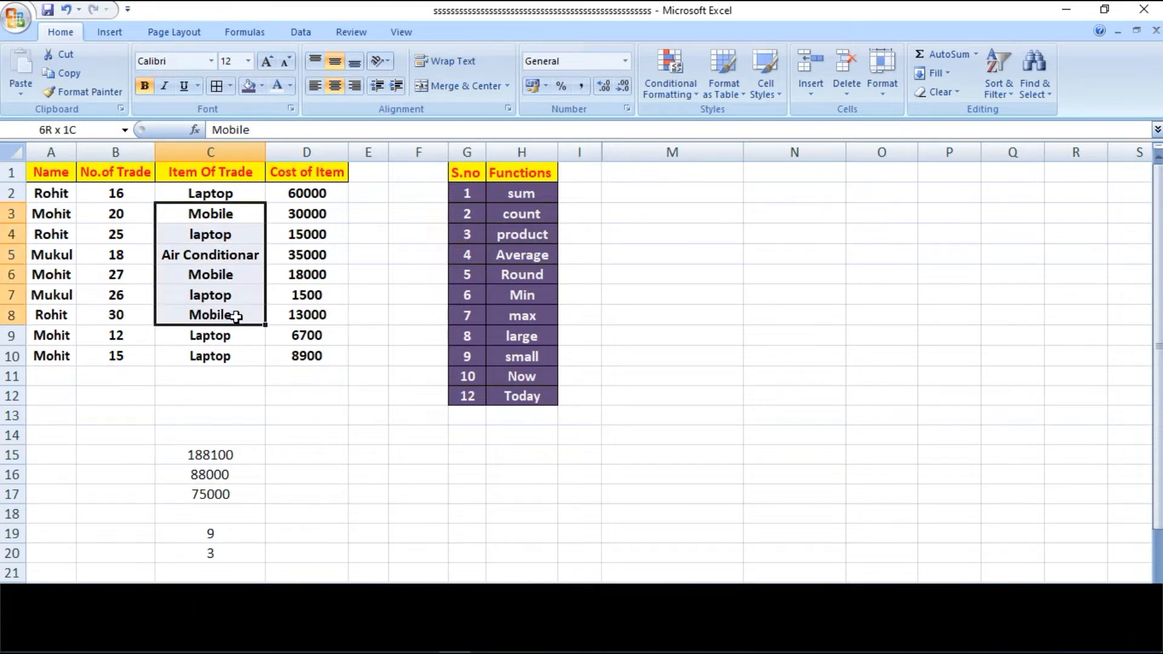
click(354, 478)
- Start a COUNTIFS formula in cell C21 with C3:C10 as the first criteria range
click(186, 577)
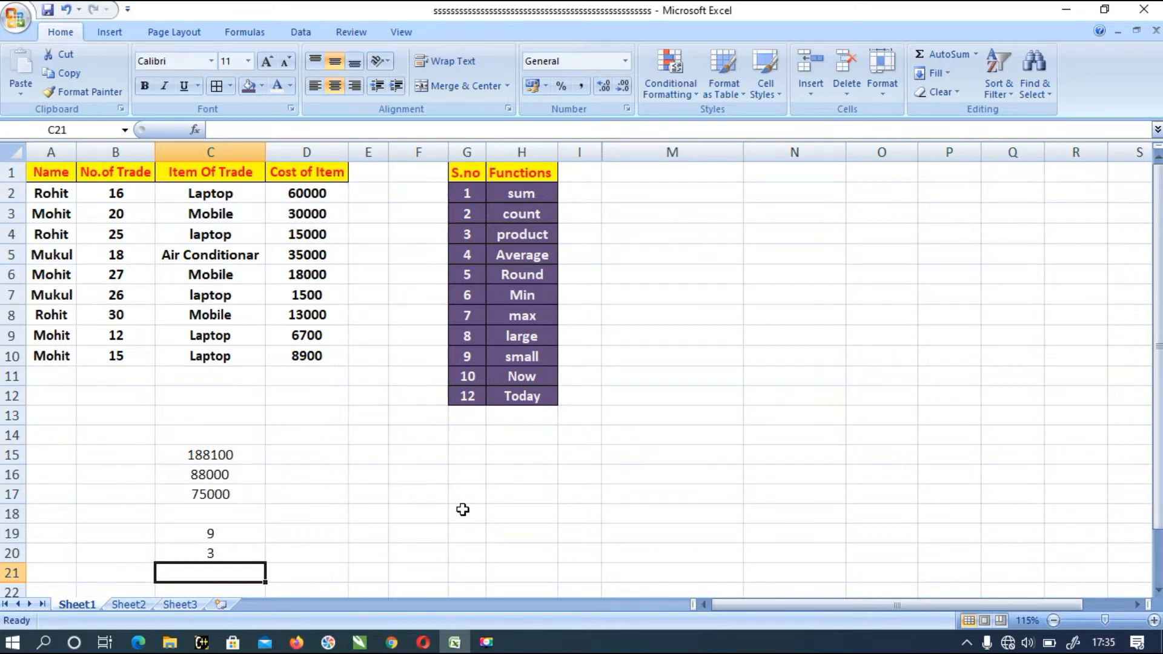
scroll(462, 510, down, 7)
scroll(462, 510, up, 7)
drag(1157, 418, 1156, 433)
text(=)
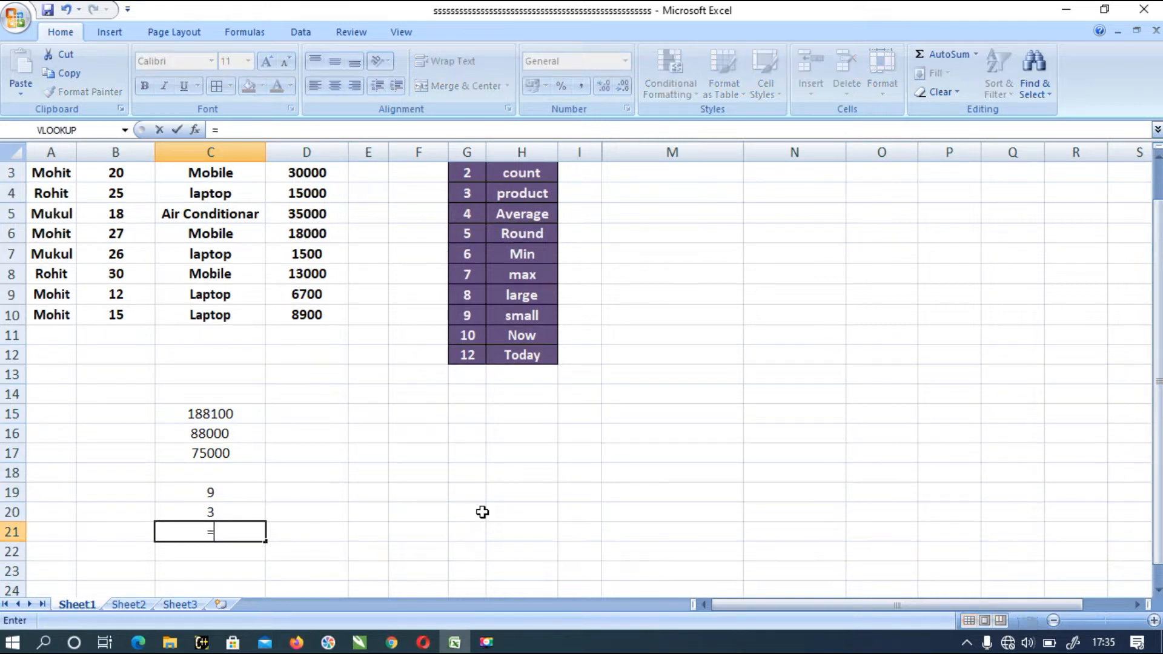
text(countifa)
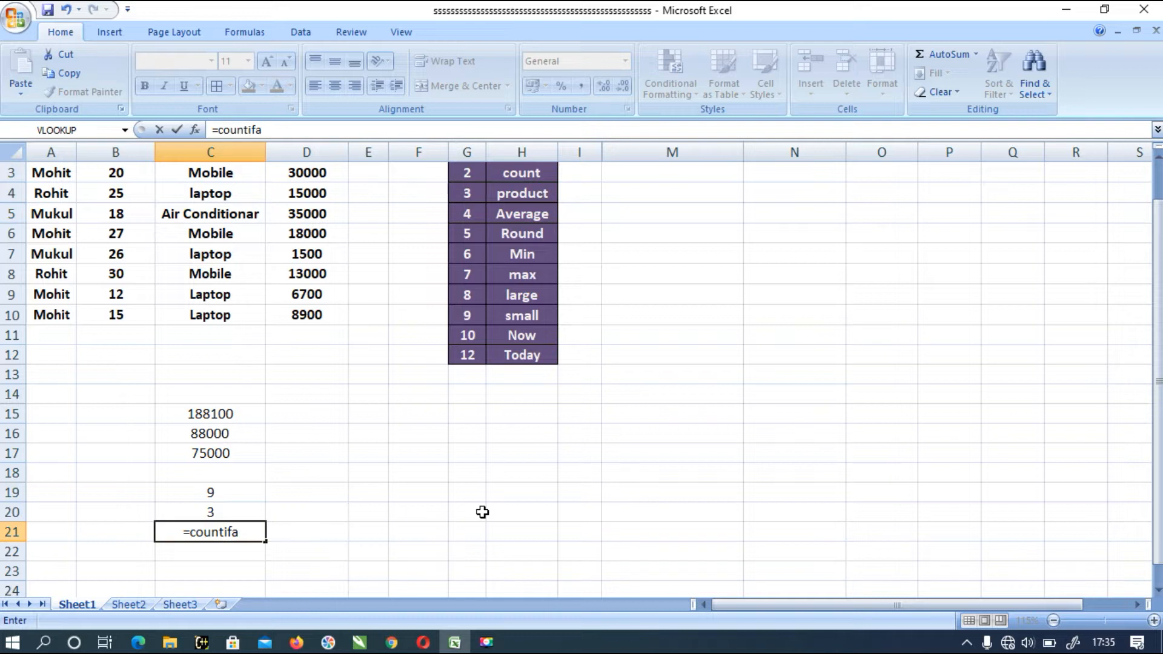
key(BackSpace)
text(s)
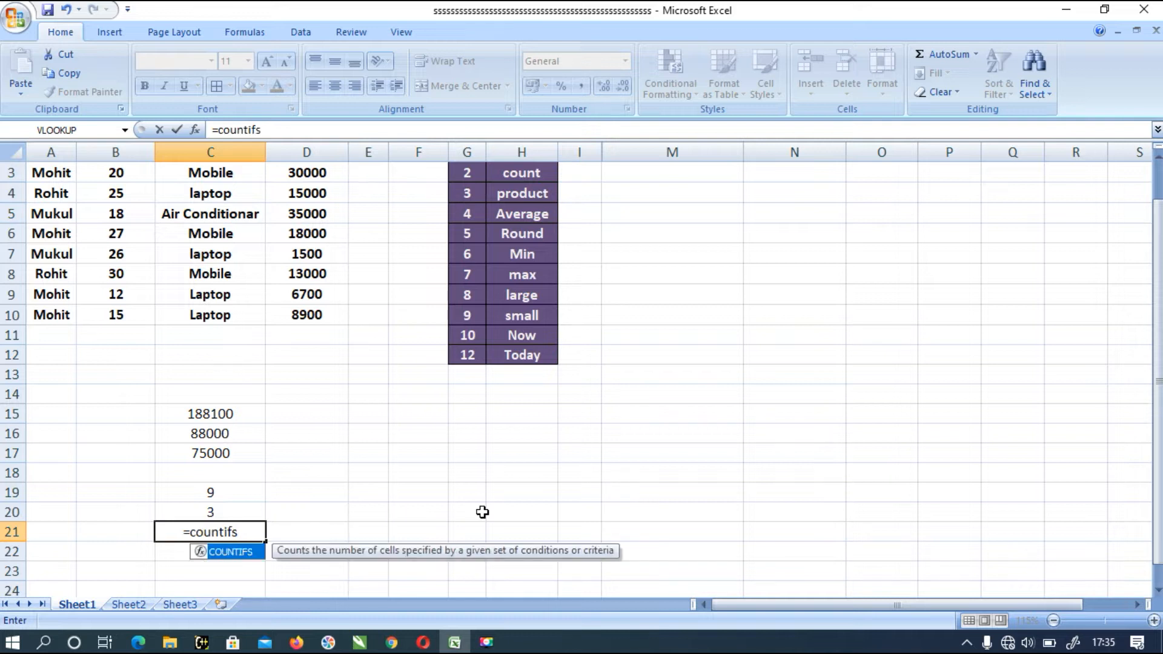
text(()
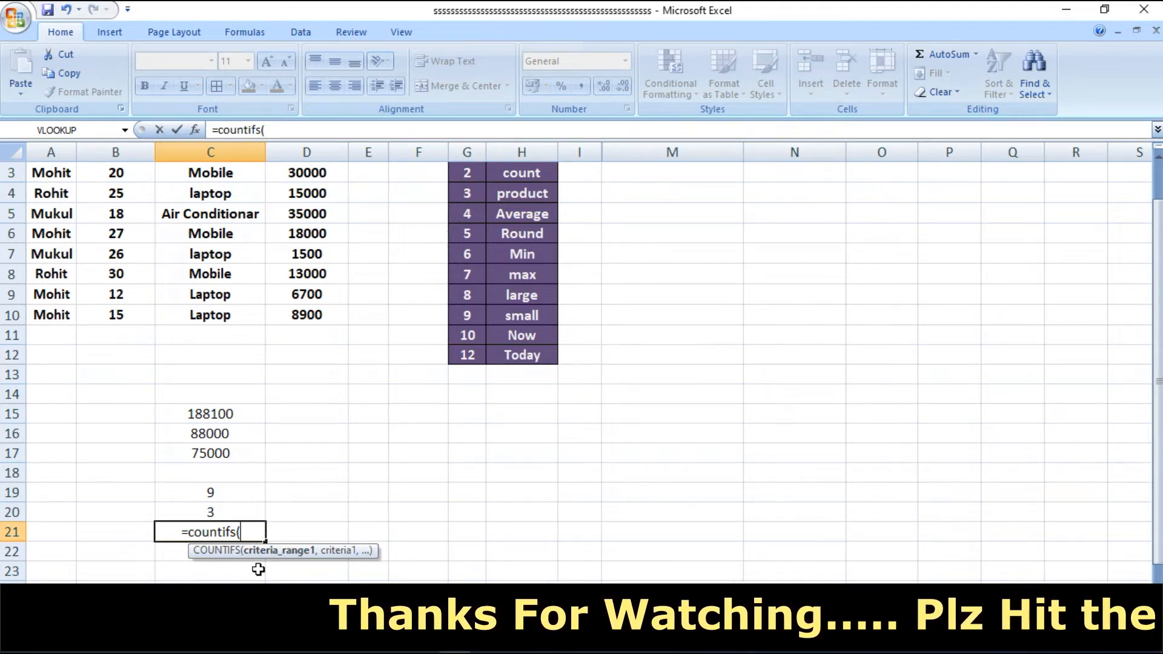
drag(226, 176, 215, 308)
text(,)
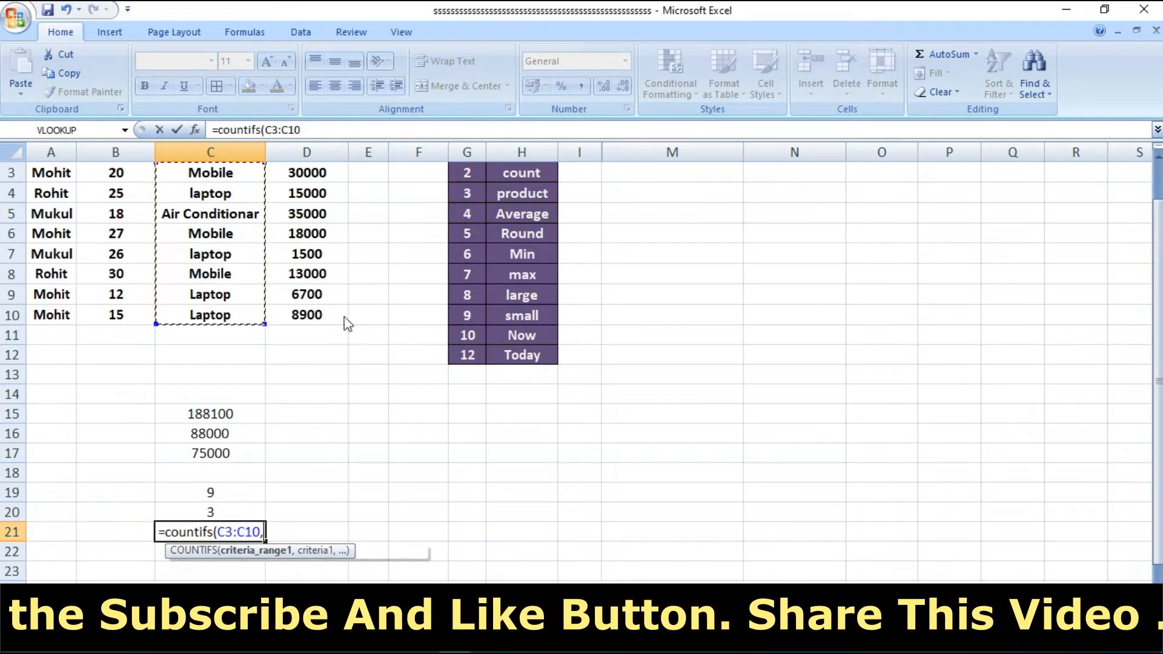
text(")
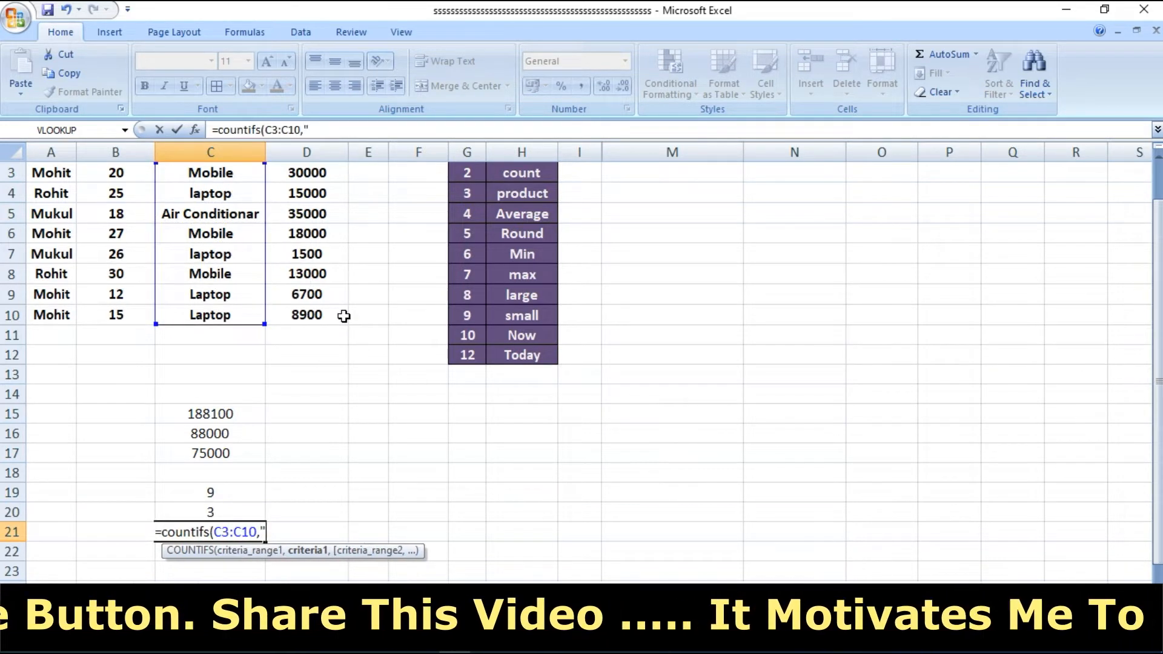
text(La)
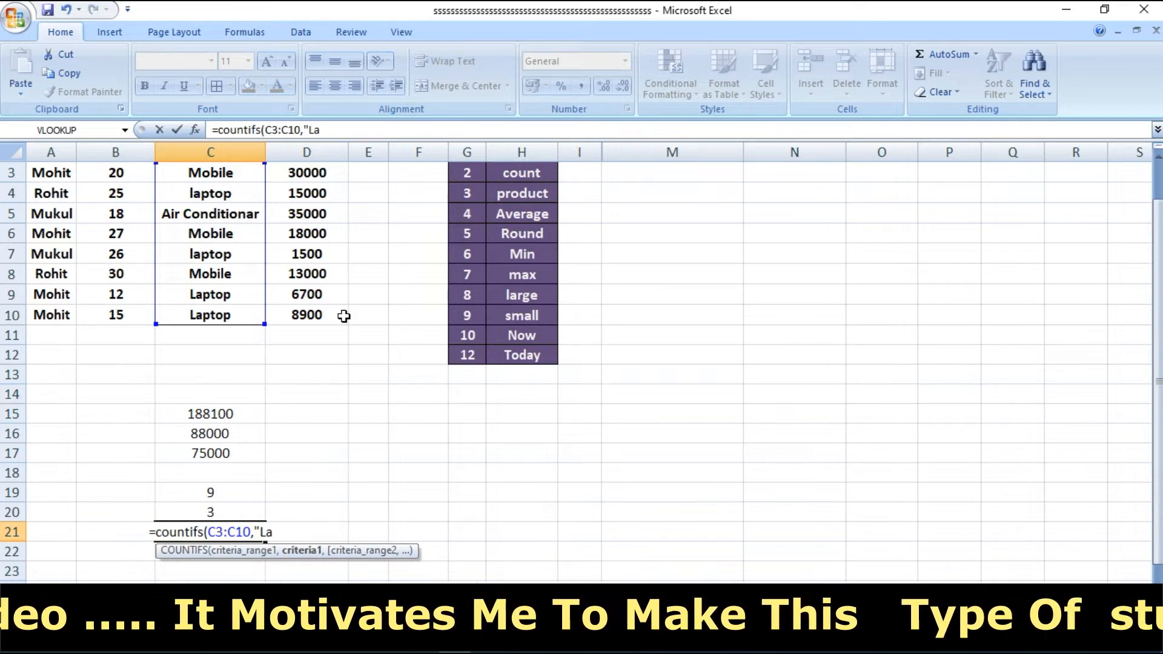
text([)
- Set the first COUNTIFS criterion to "Laptop"
key(BackSpace)
text(ptop)
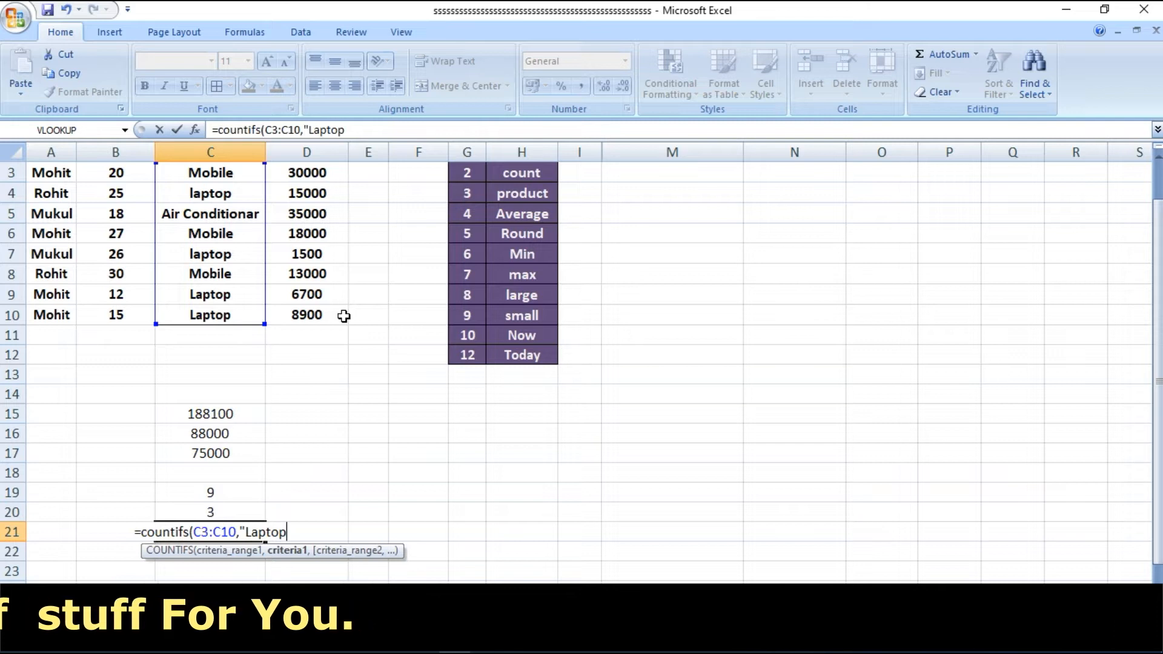
text(")
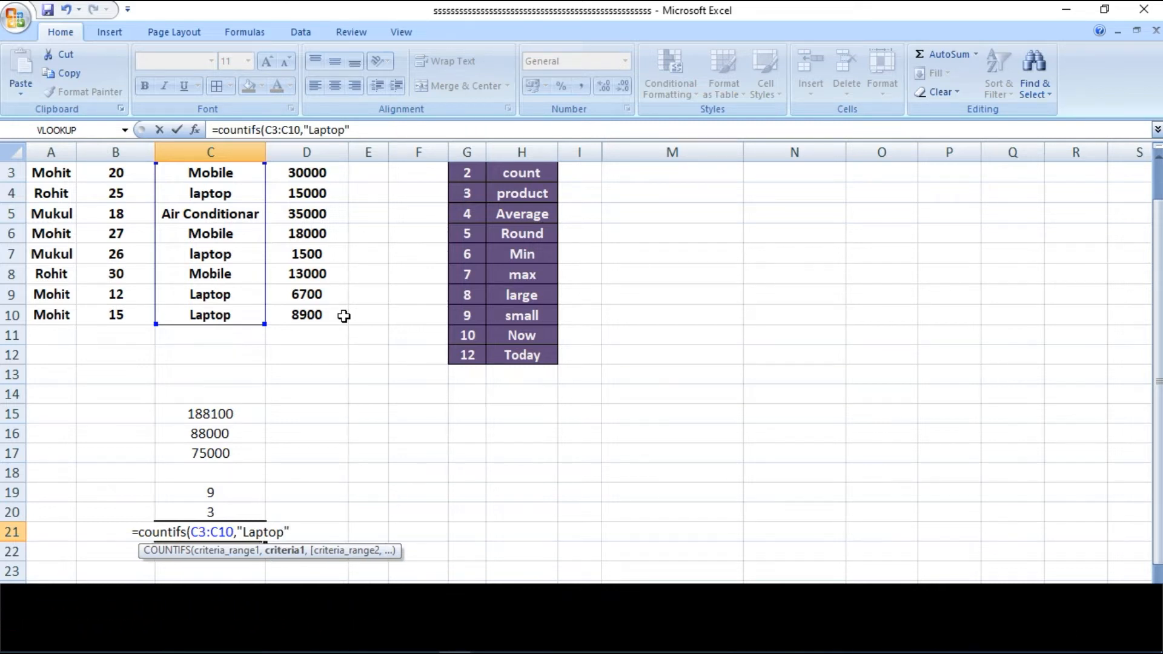
text(,)
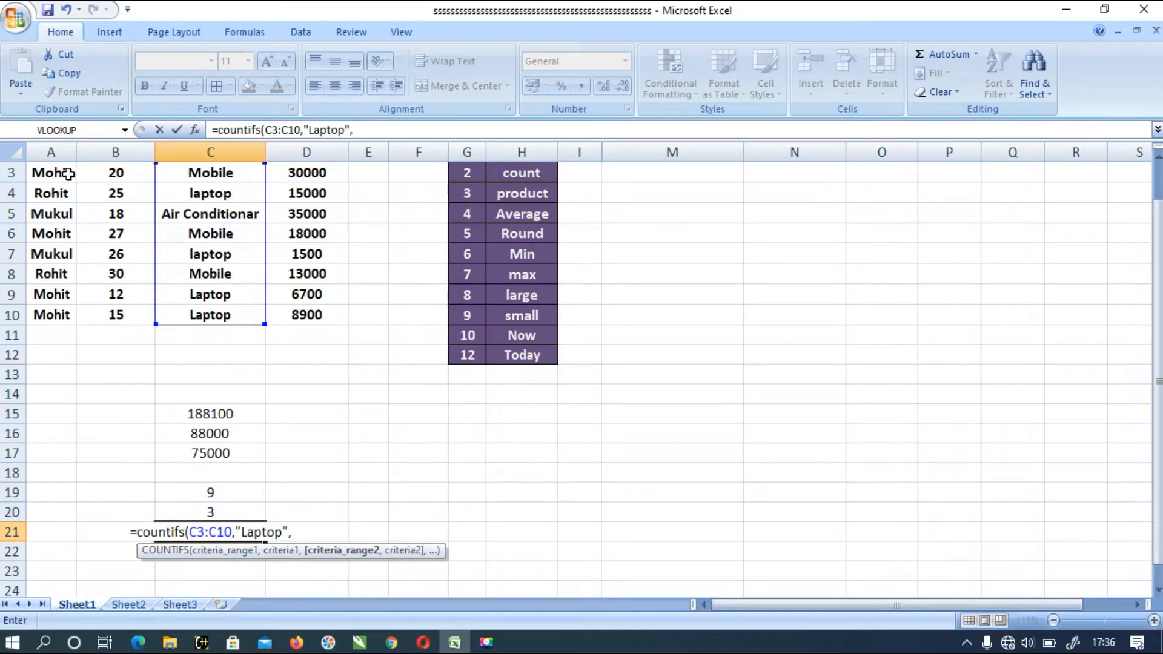
- Add A3:A10 as the second criteria range with the name from cell A10 as its criterion, finish the formula, and check the matching rows
drag(1155, 280, 1156, 258)
drag(49, 195, 44, 325)
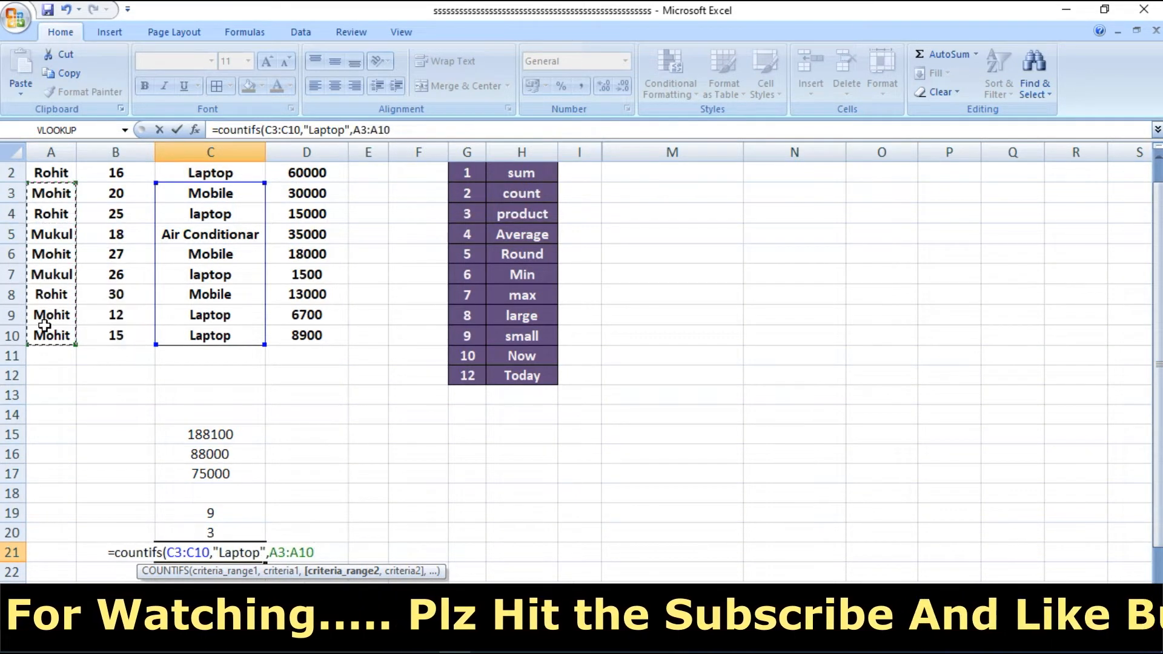
text(,)
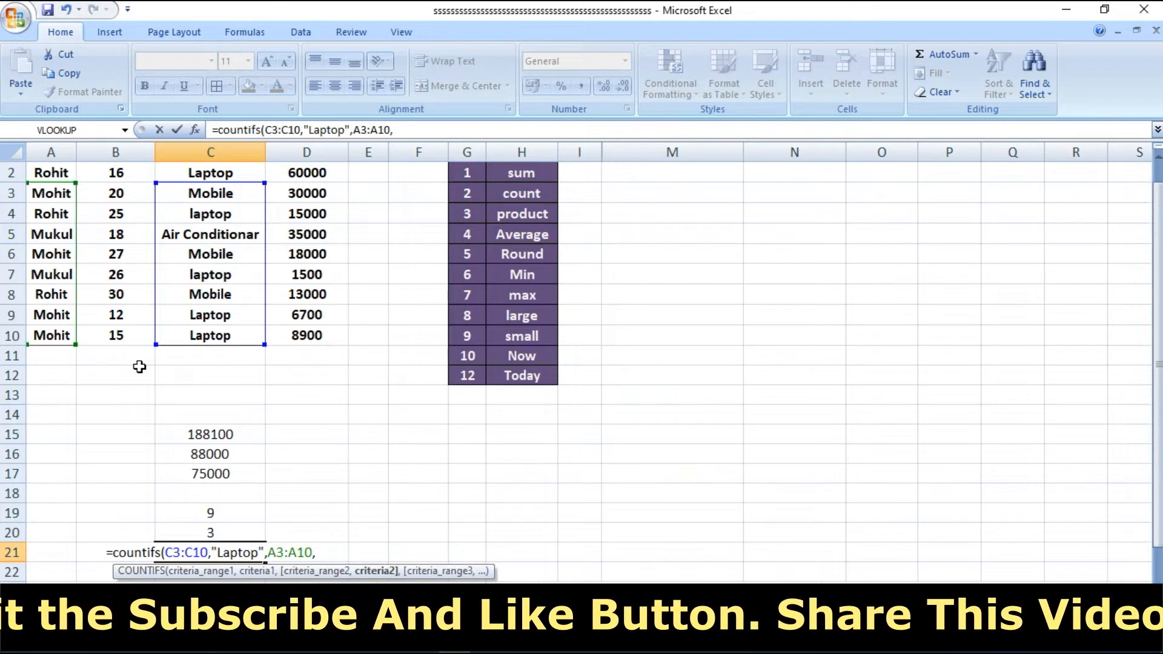
text(")
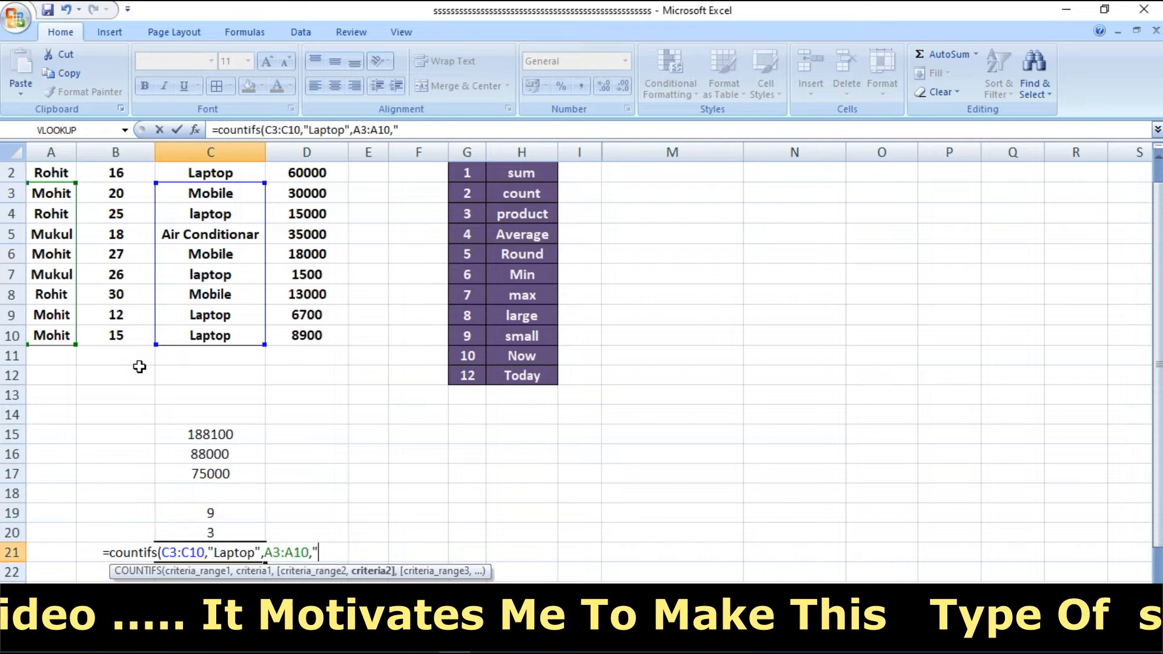
text(mohi)
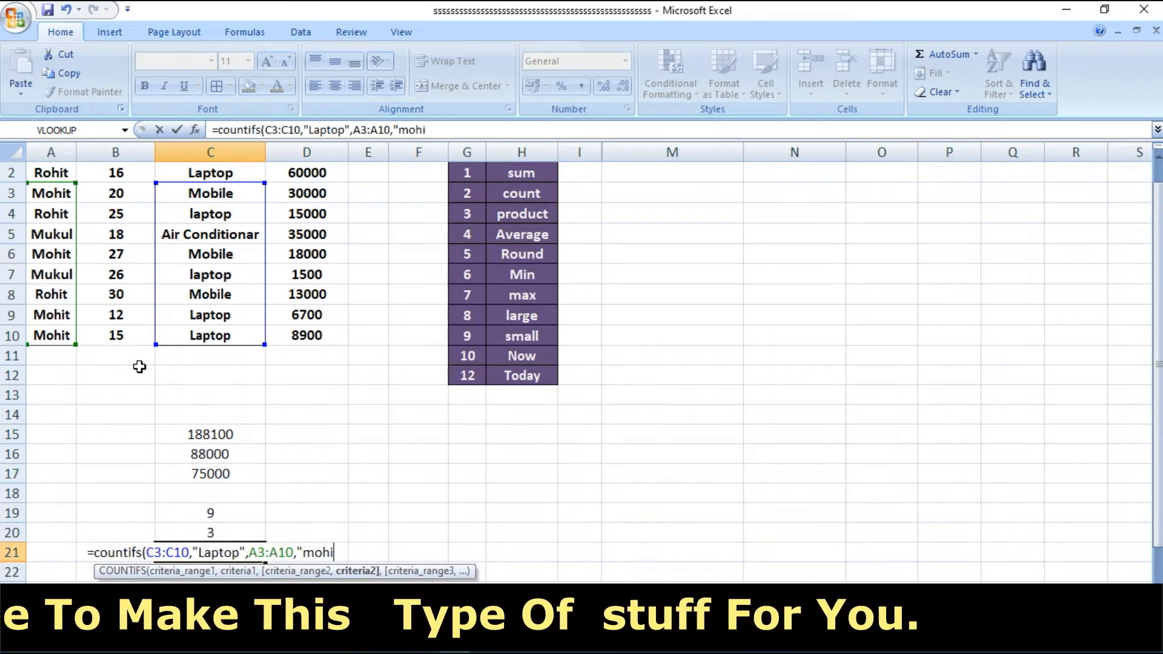
text(t")
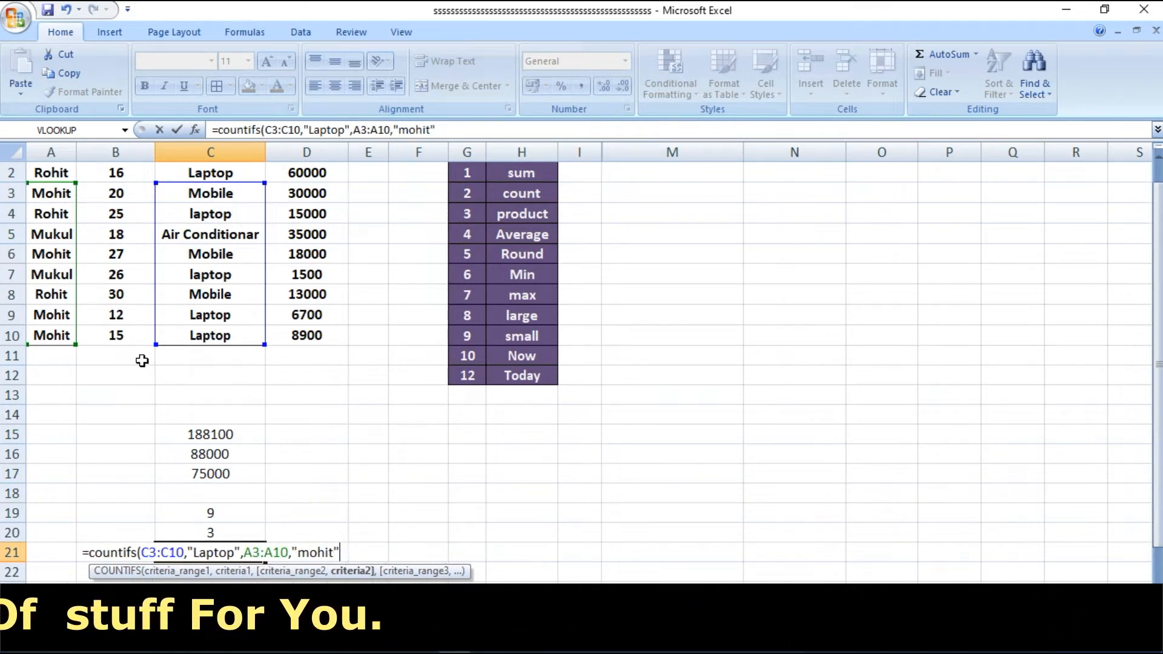
text())
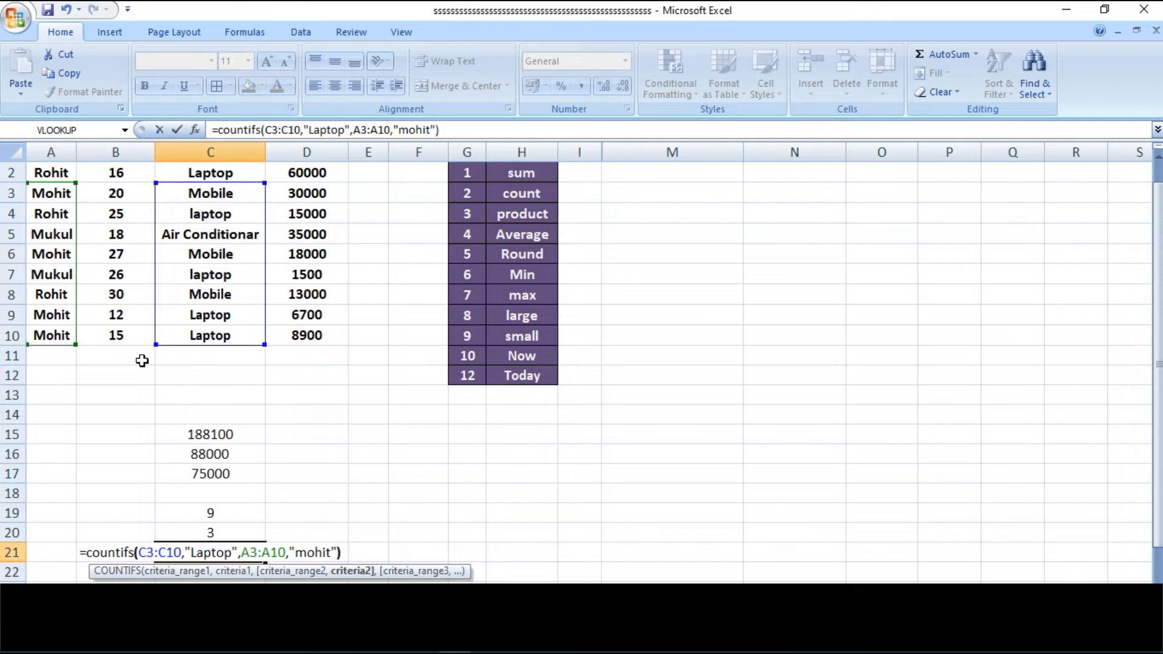
key(Return)
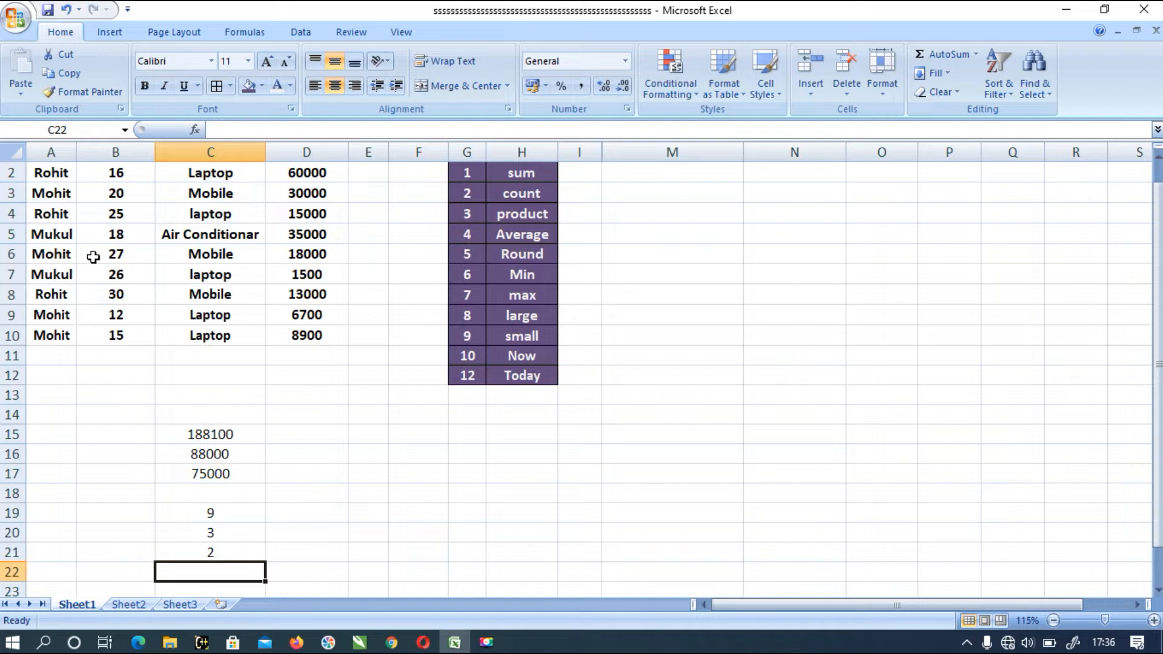
drag(203, 315, 62, 337)
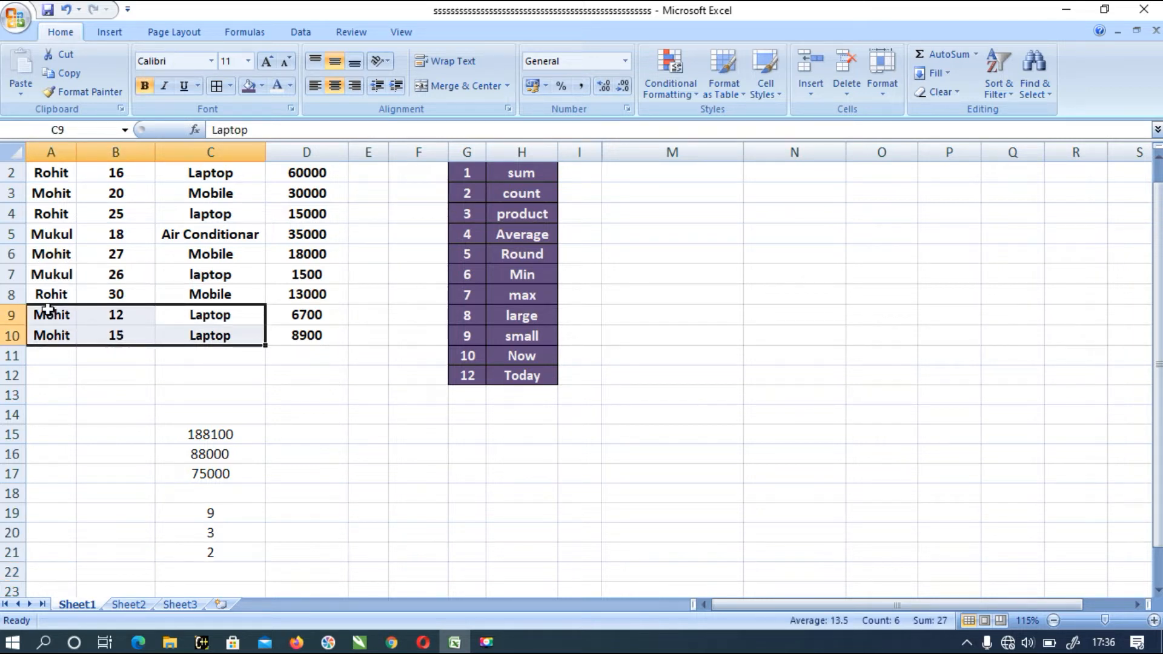
click(232, 549)
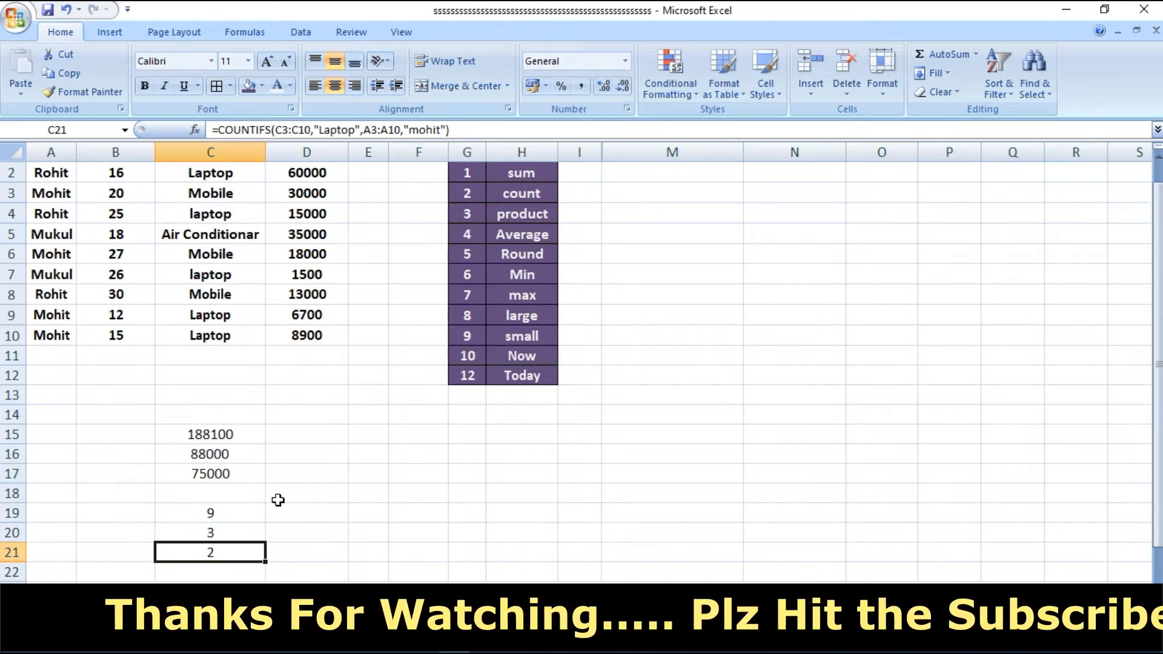
- Multiply cells B2:B3 with a PRODUCT formula in cell D19, and check the result against those two cells
click(316, 513)
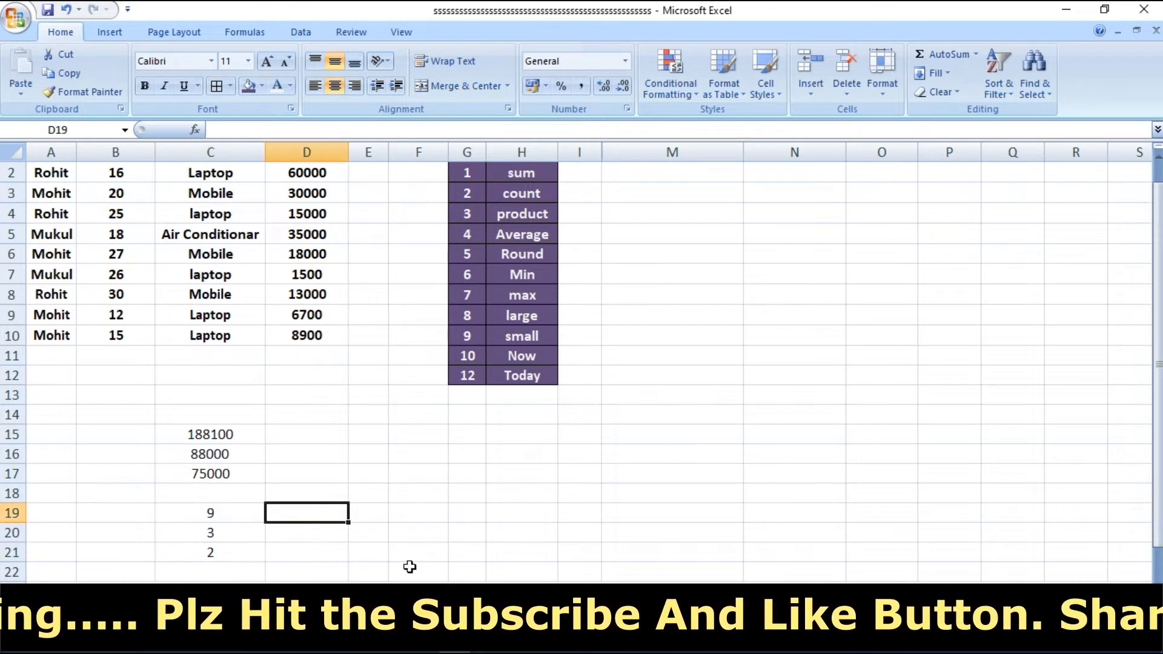
text(=pr)
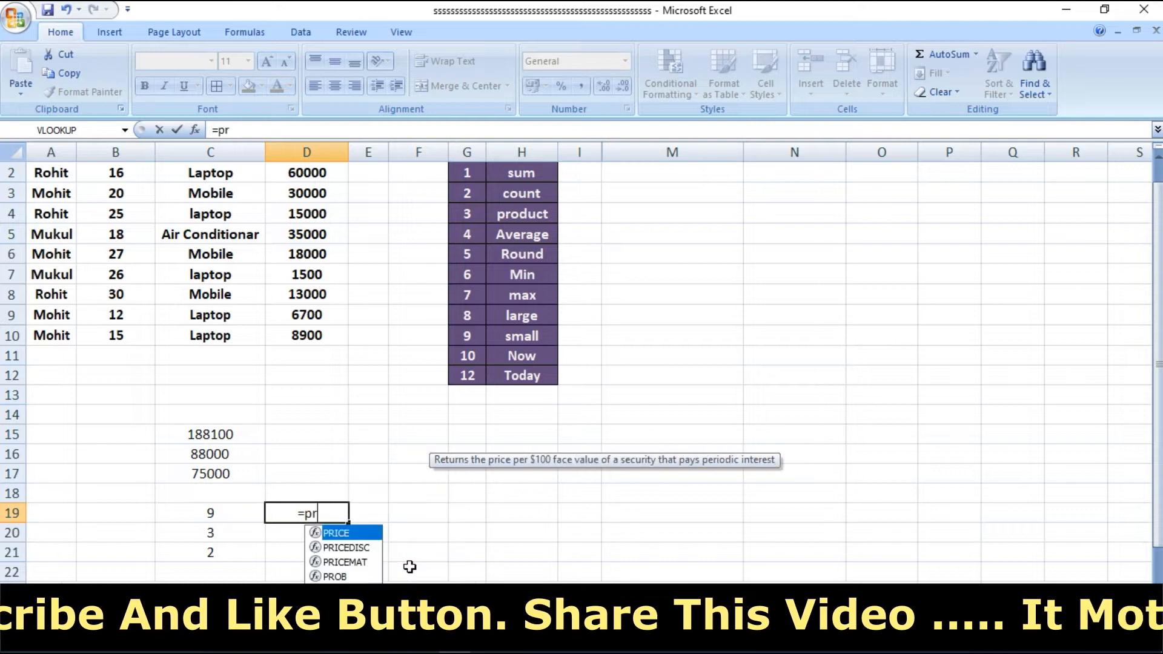
text(oduct()
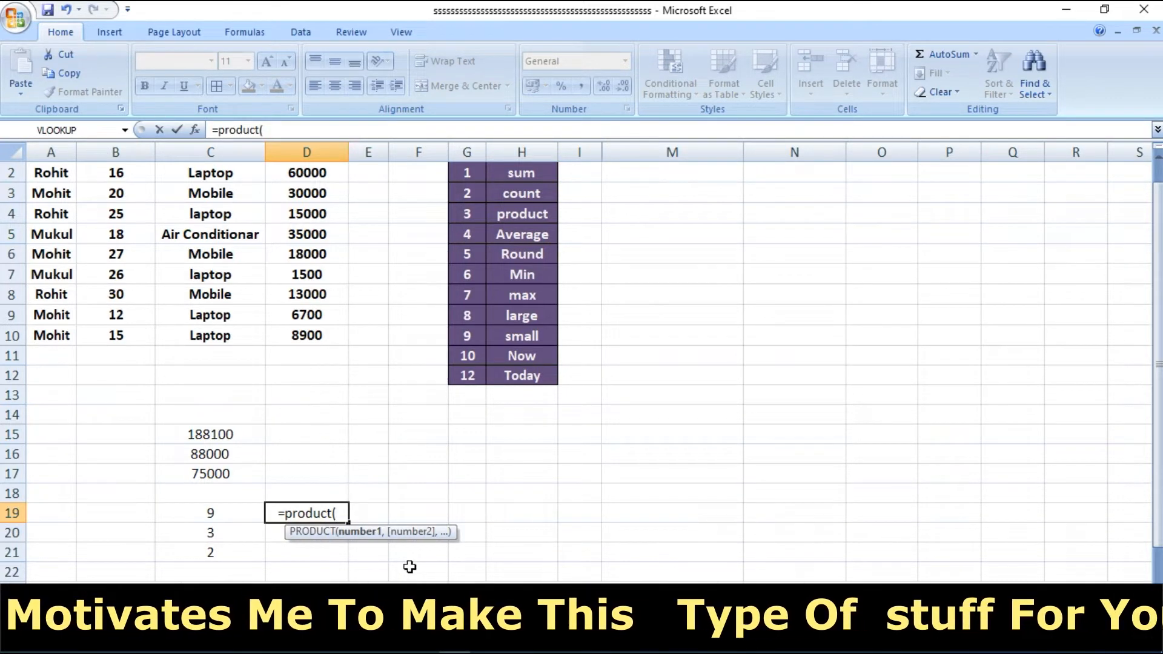
drag(112, 172, 117, 193)
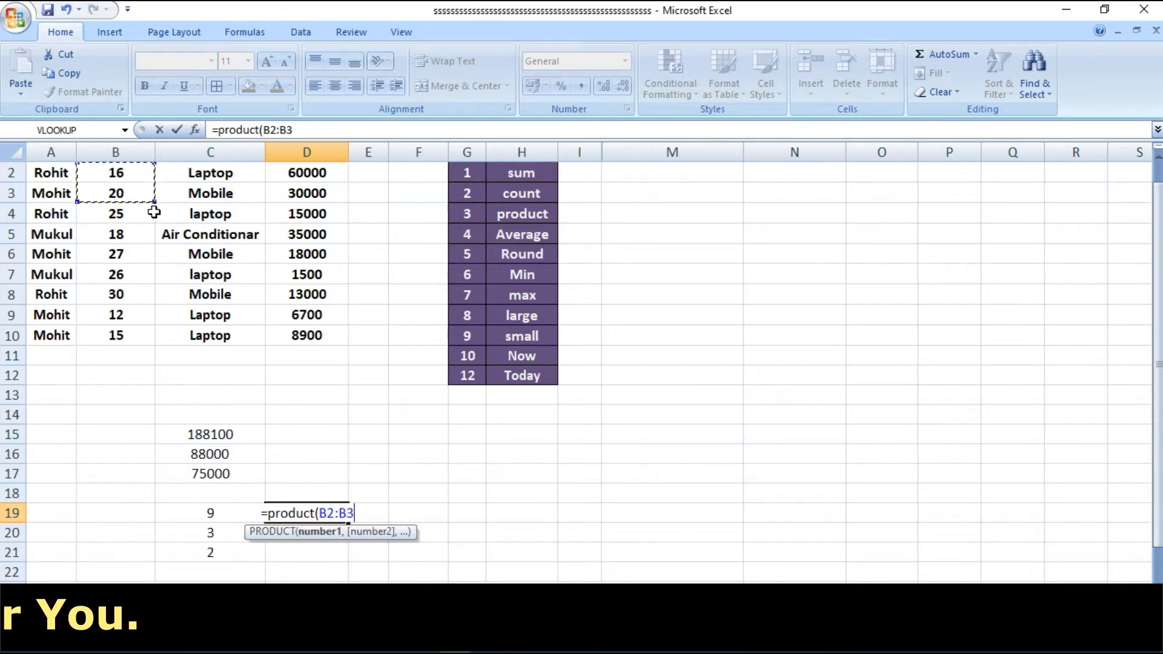
text())
key(Return)
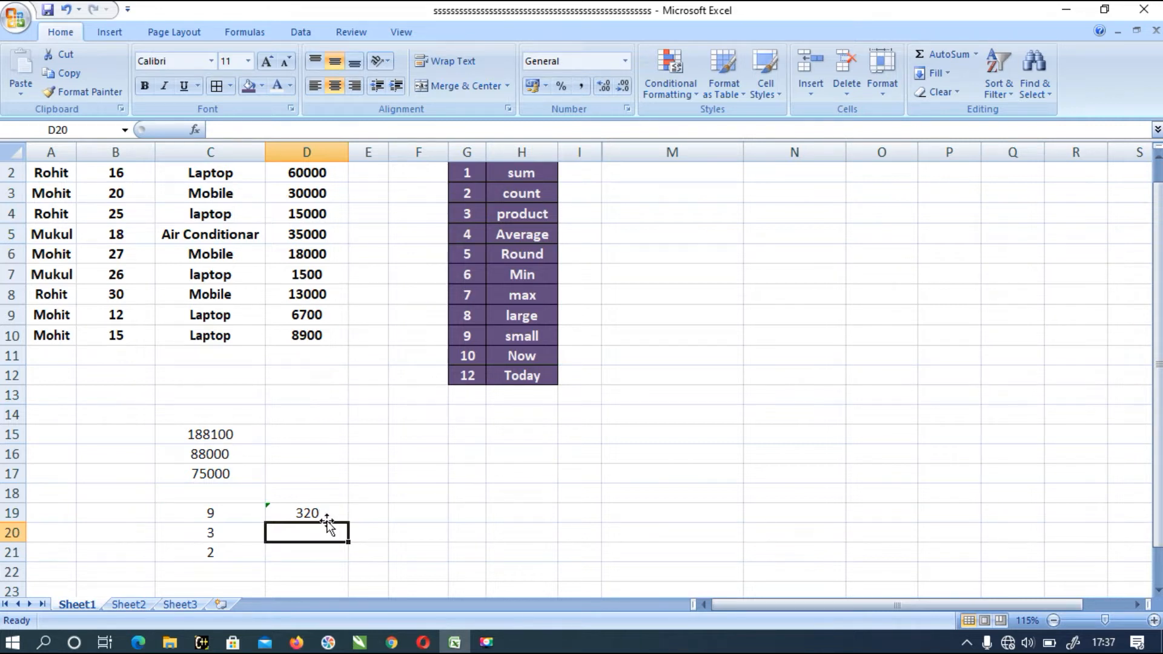
click(300, 510)
drag(127, 173, 125, 186)
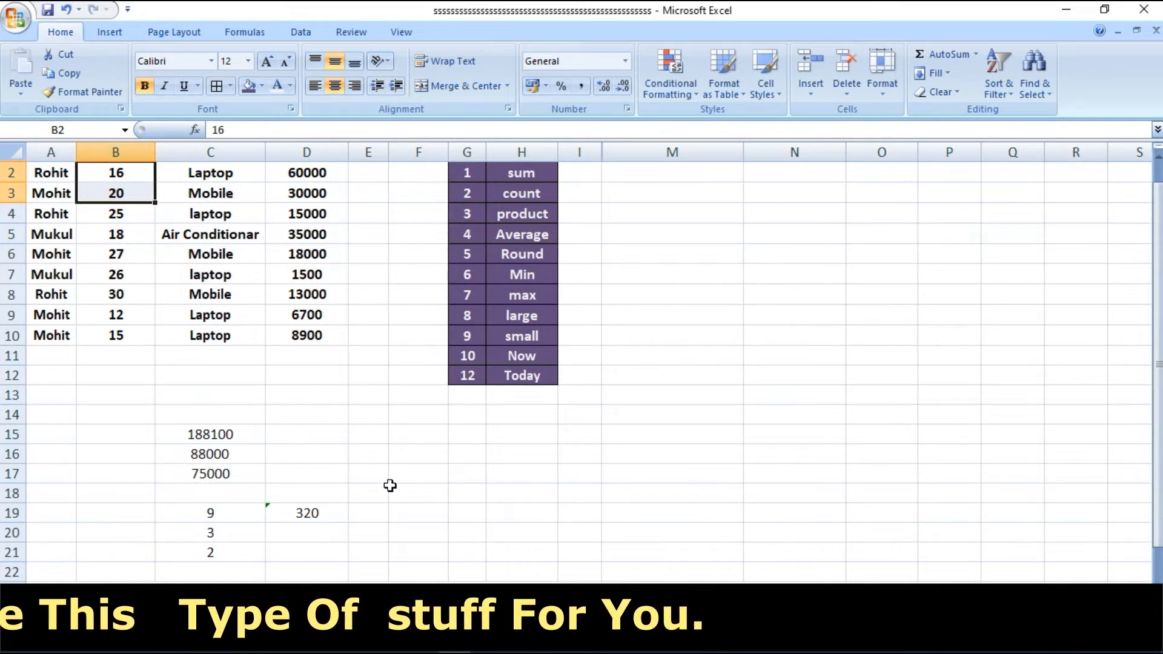
- Calculate the average of the item costs in D2:D10 with an AVERAGE formula in cell D20
click(303, 534)
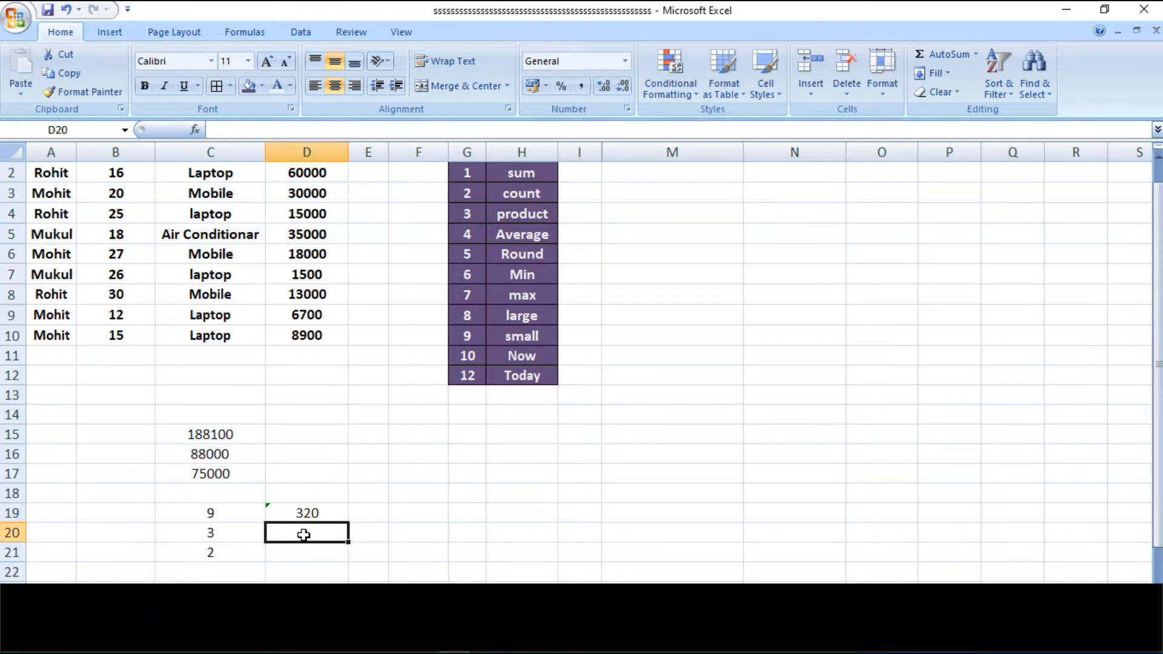
text(=)
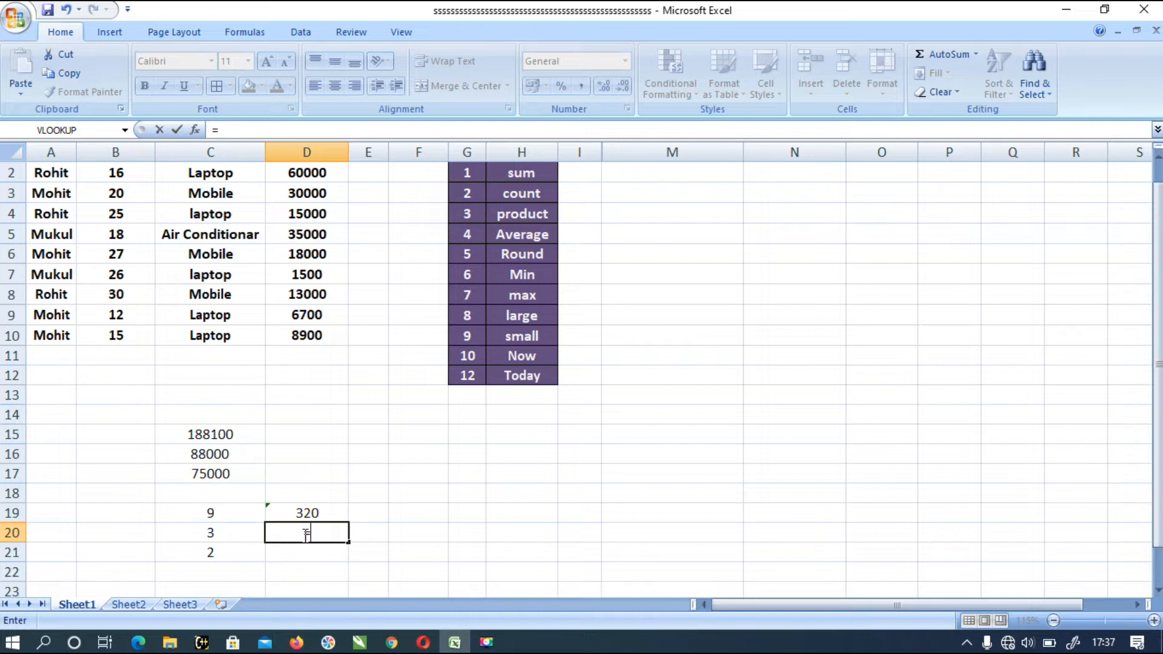
text(average)
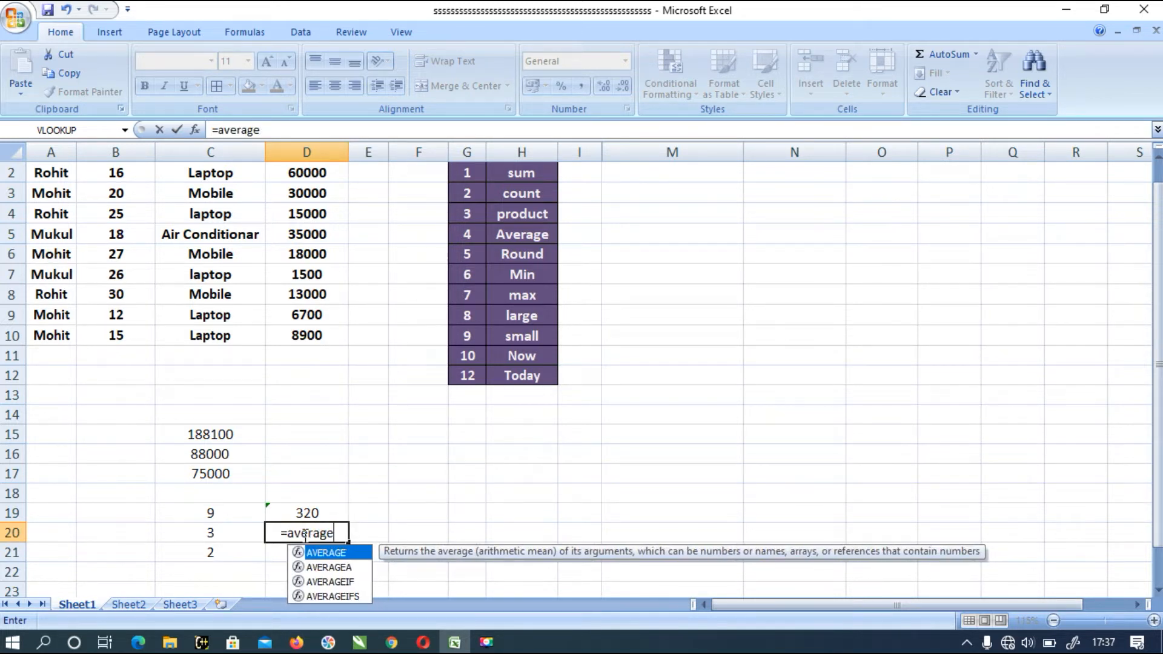
text(()
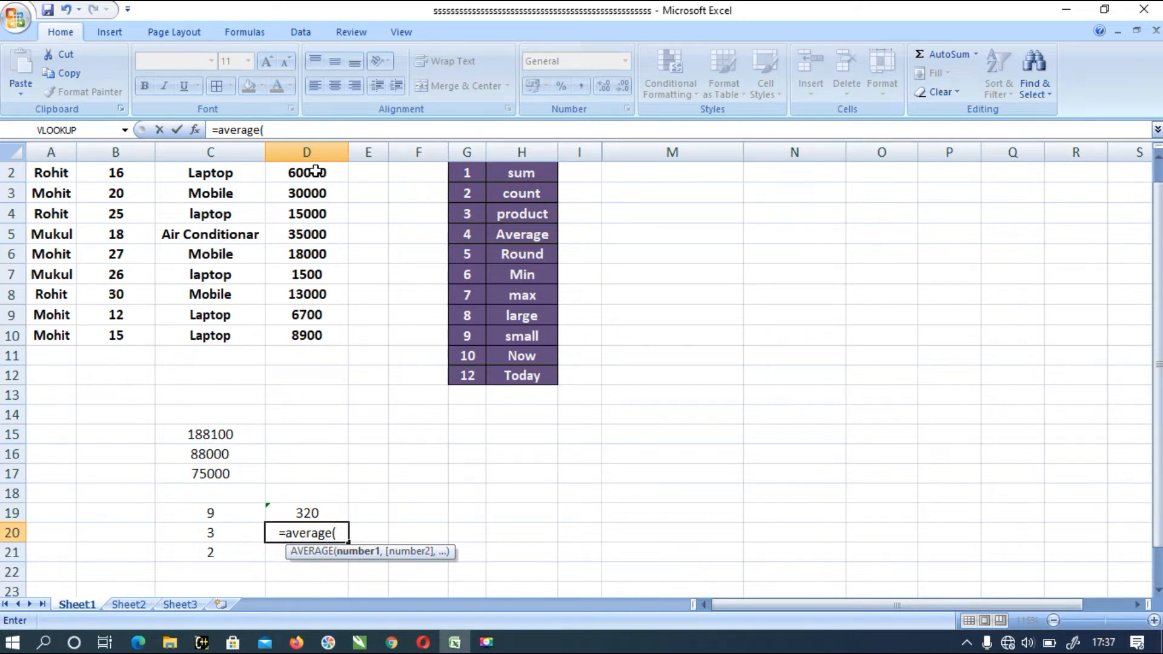
drag(332, 176, 335, 335)
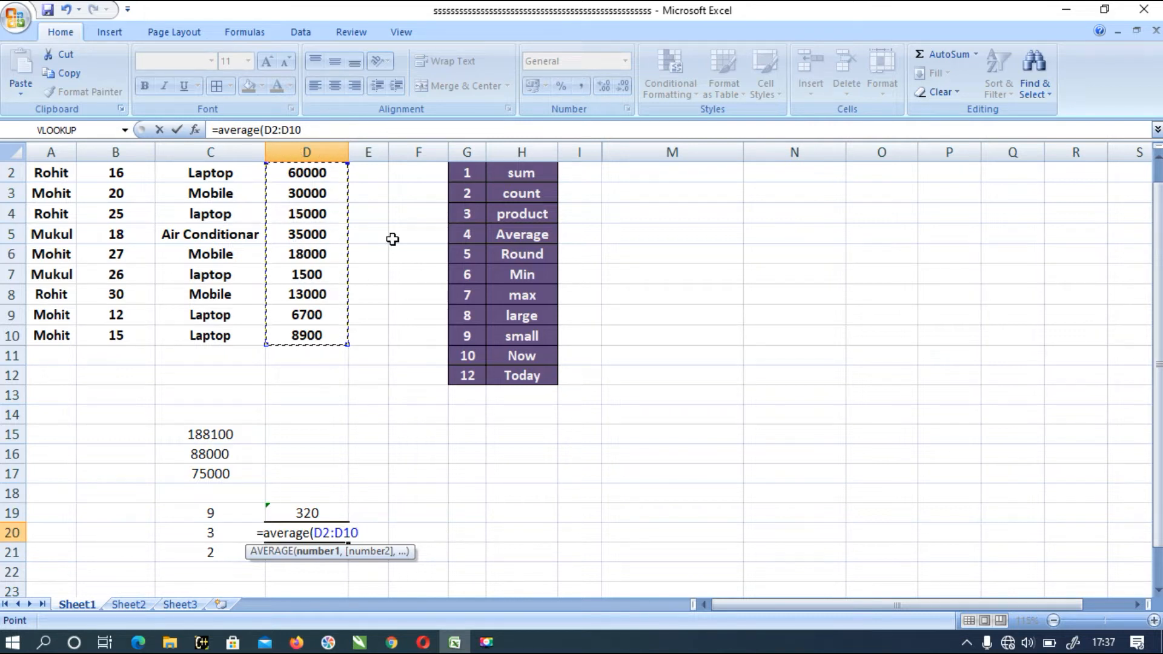
text())
key(Return)
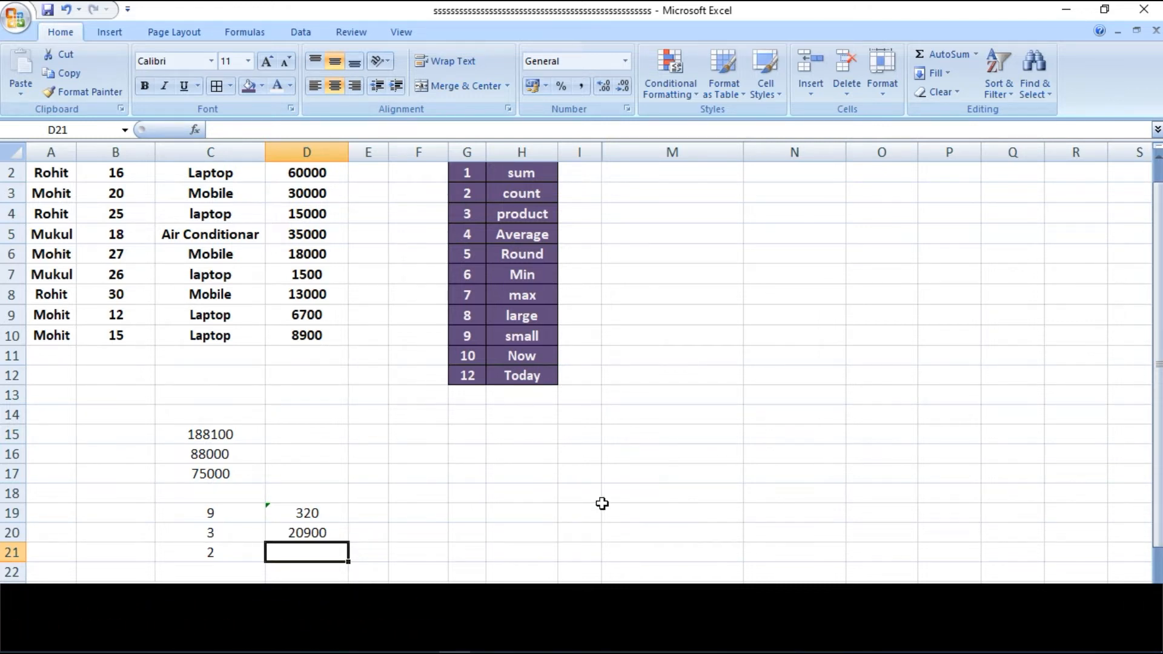
- Start an AVERAGEIF formula in cell D21 with C2:C10 as the criteria range
text(=av)
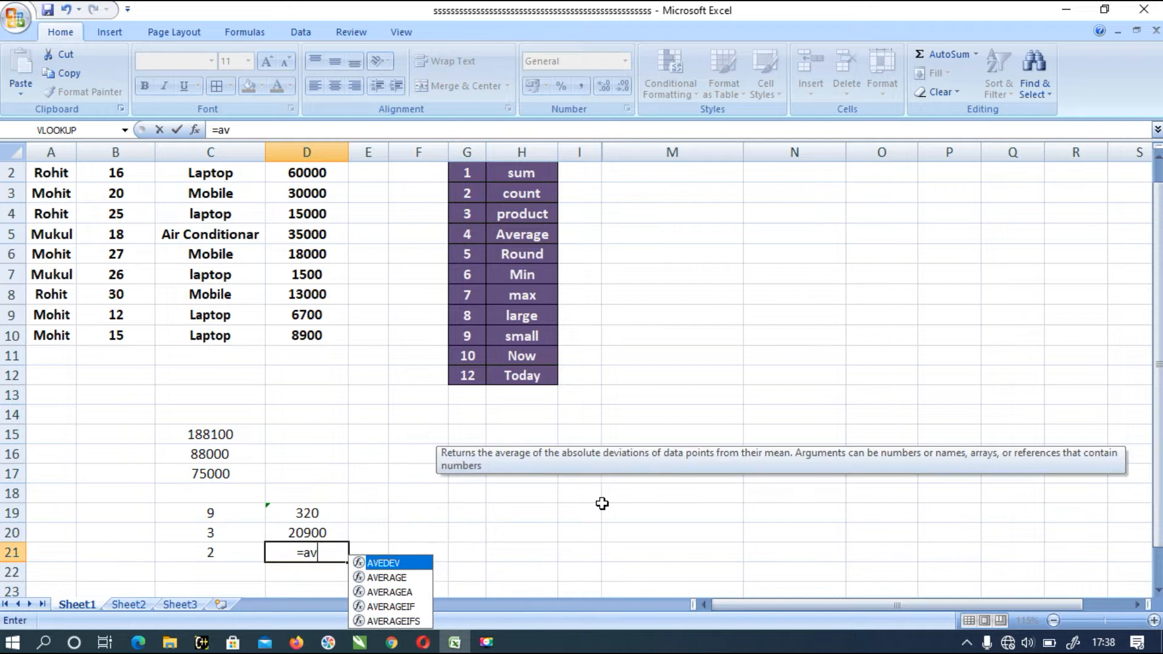
text(erage)
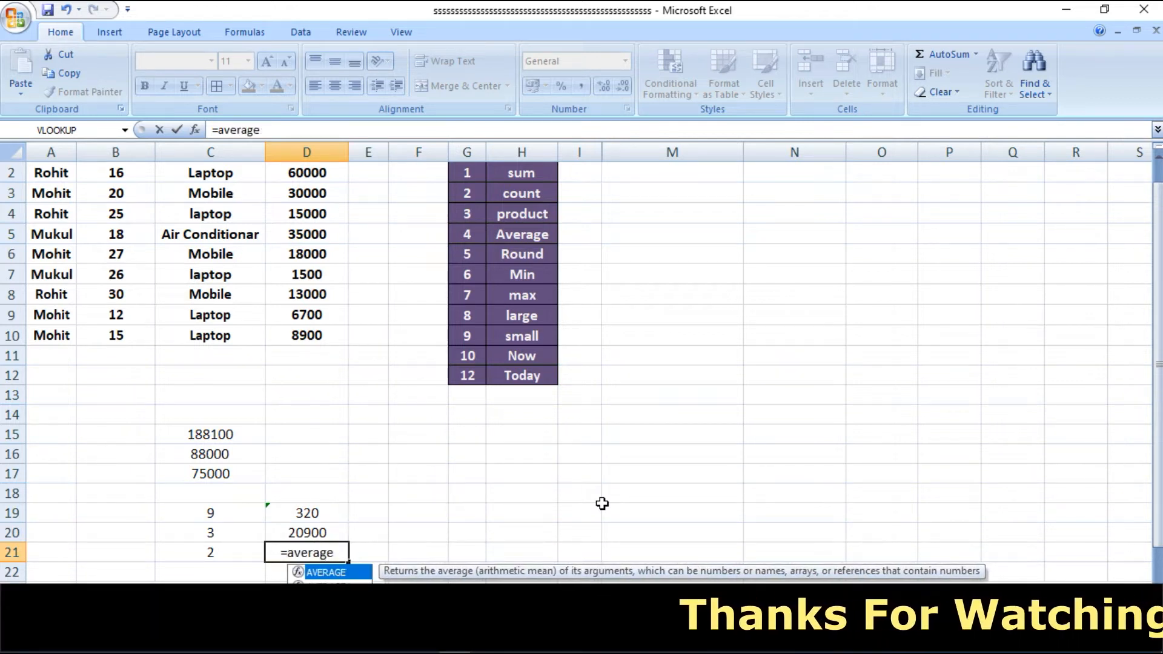
text(if()
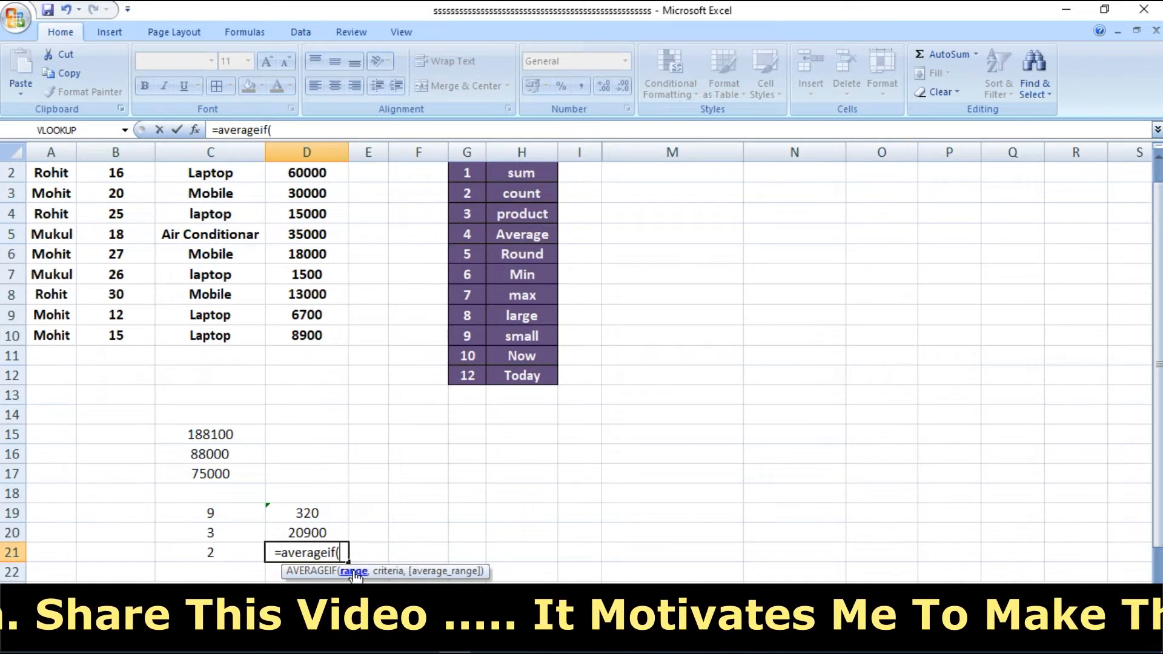
drag(208, 173, 215, 335)
text(,)
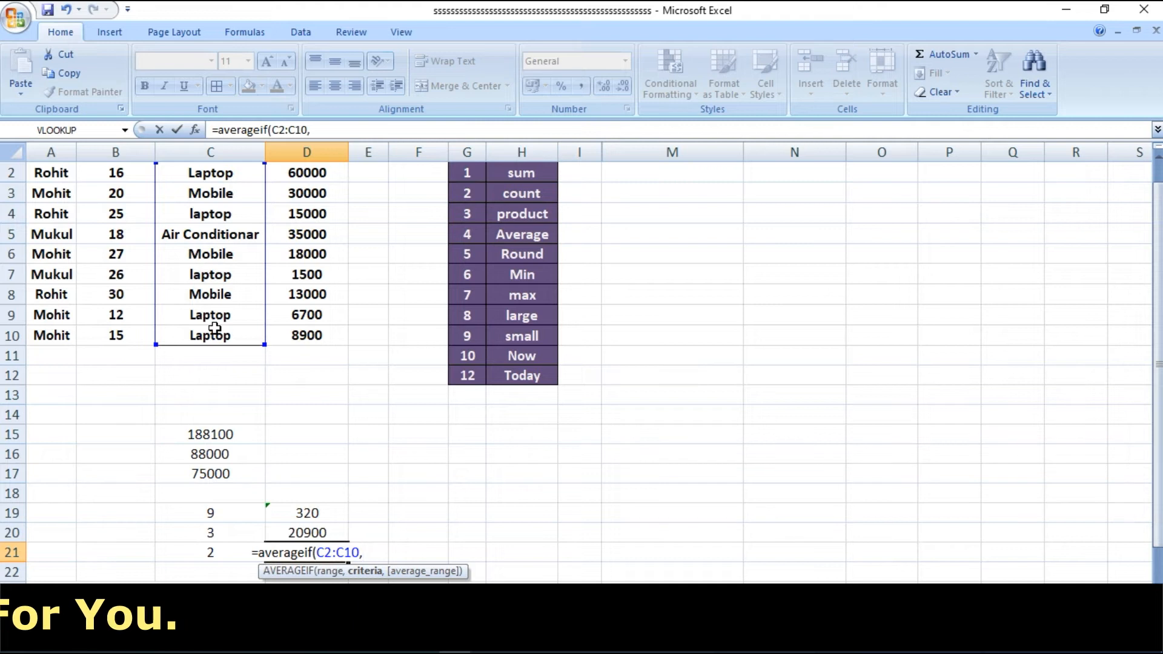
text(")
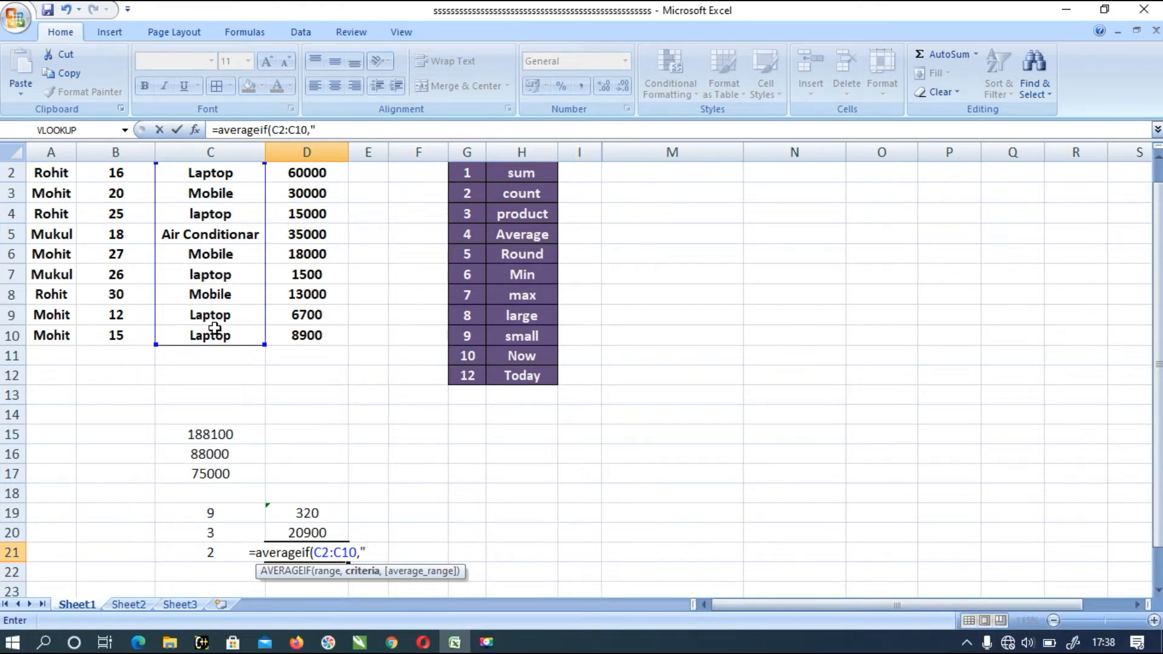
text(la)
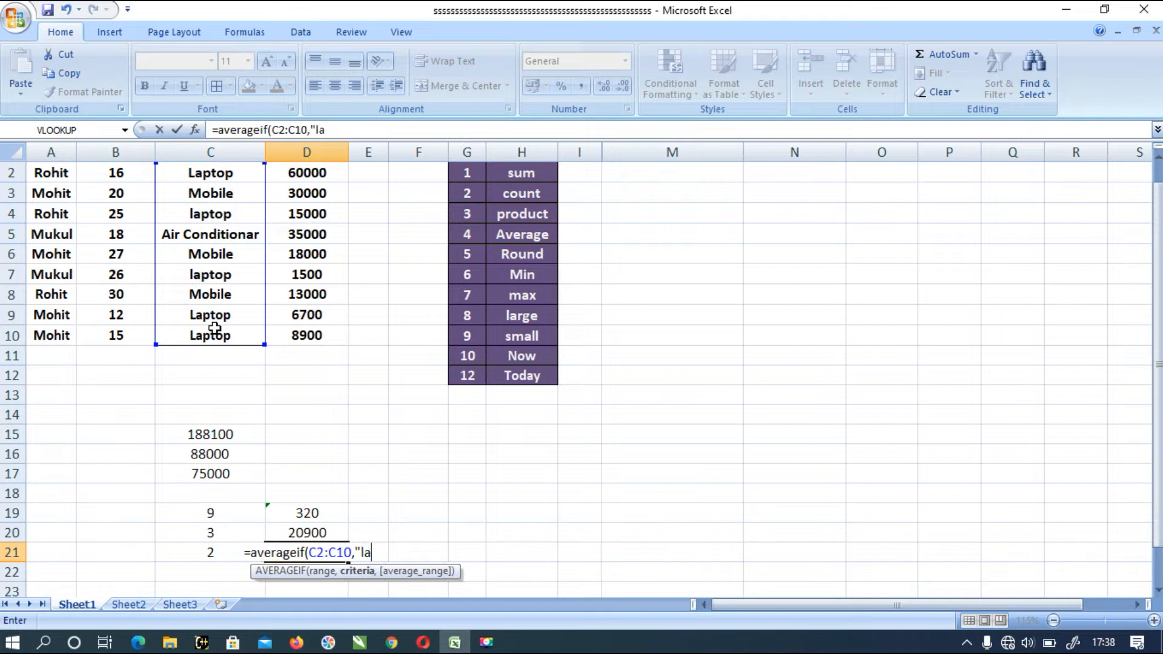
text(ptop)
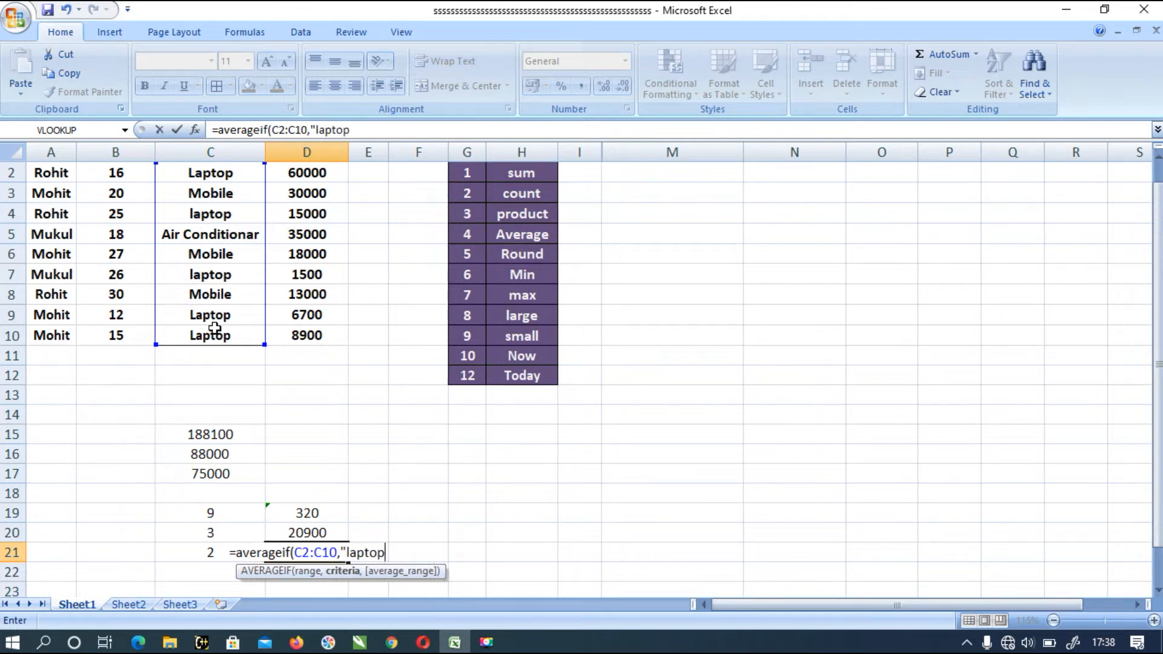
text(")
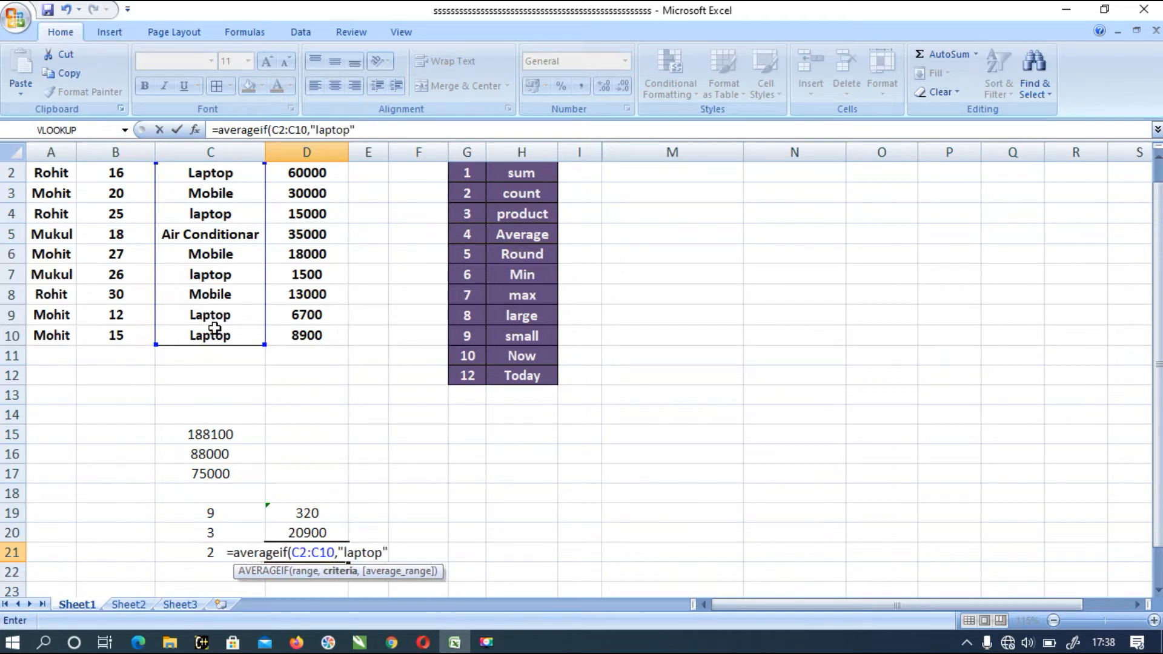
text())
- Set the AVERAGEIF criterion to "laptop"
key(BackSpace)
text(,)
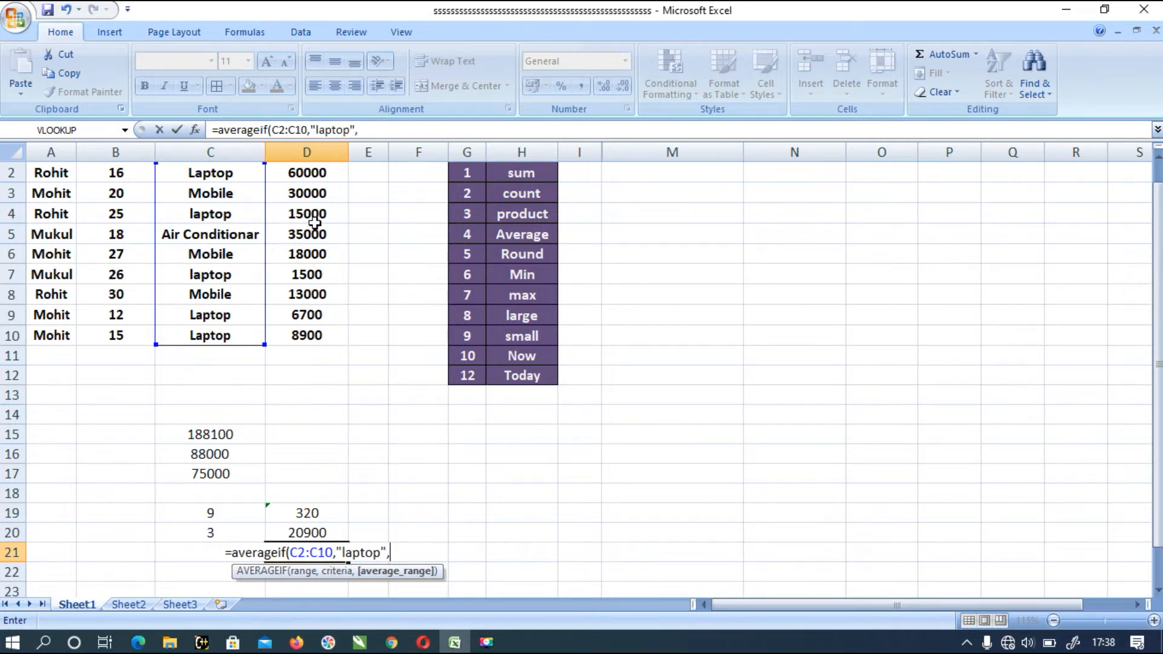
- Add D2:D10 as the average range, finish the AVERAGEIF formula, and review it in cell D21
drag(312, 174, 322, 339)
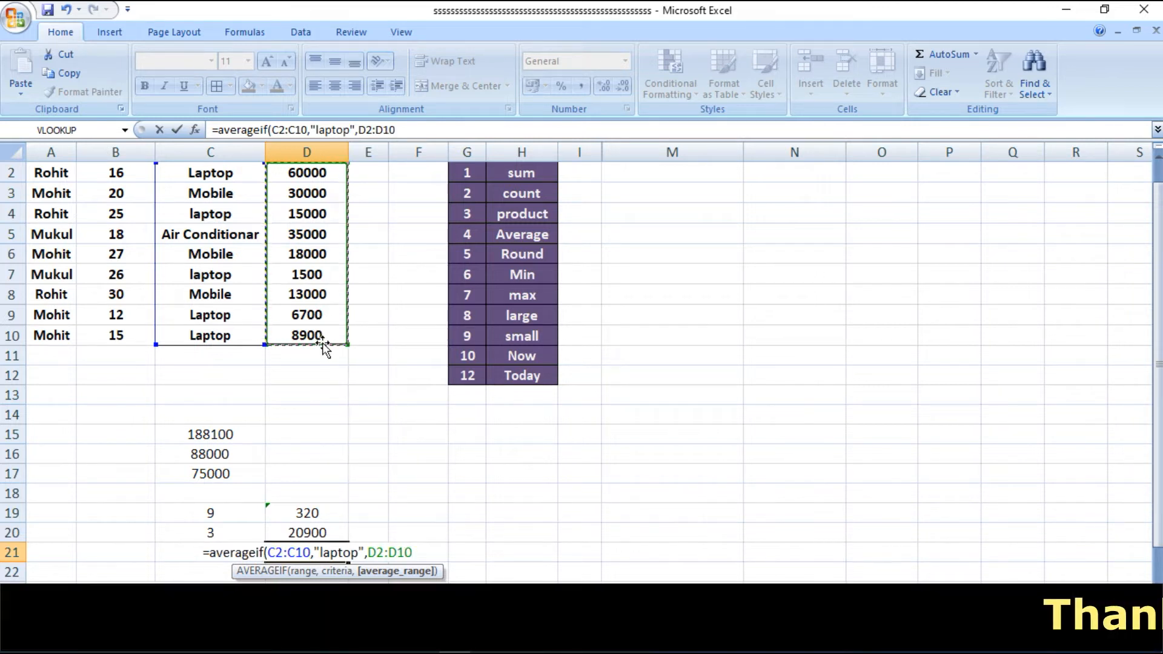
text())
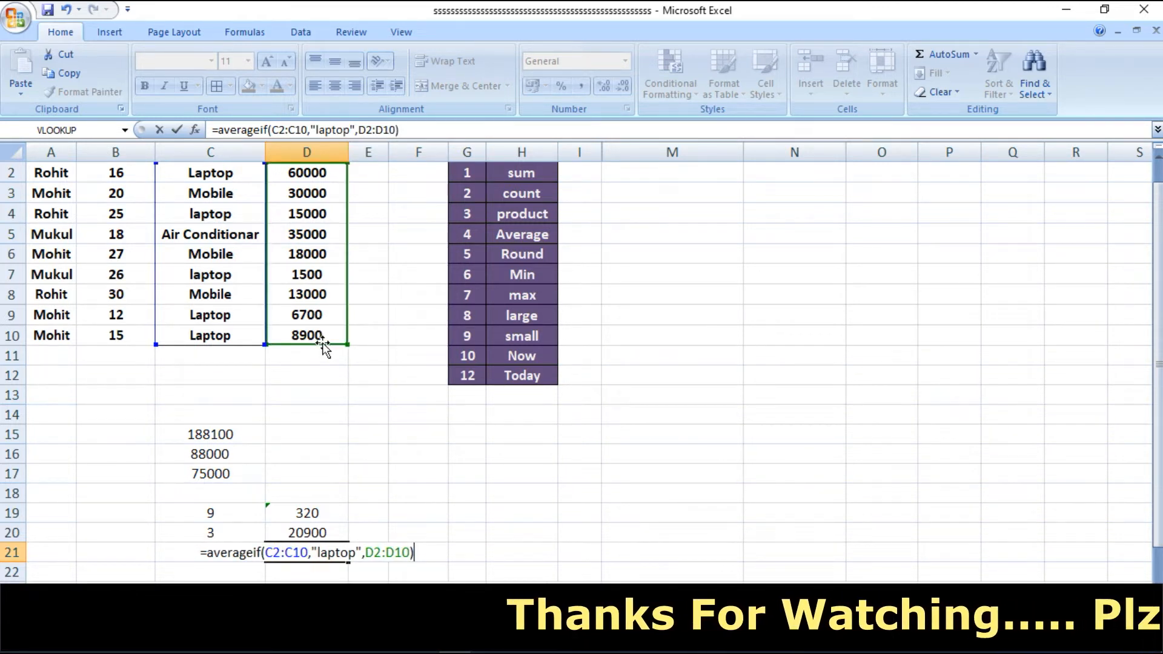
key(Return)
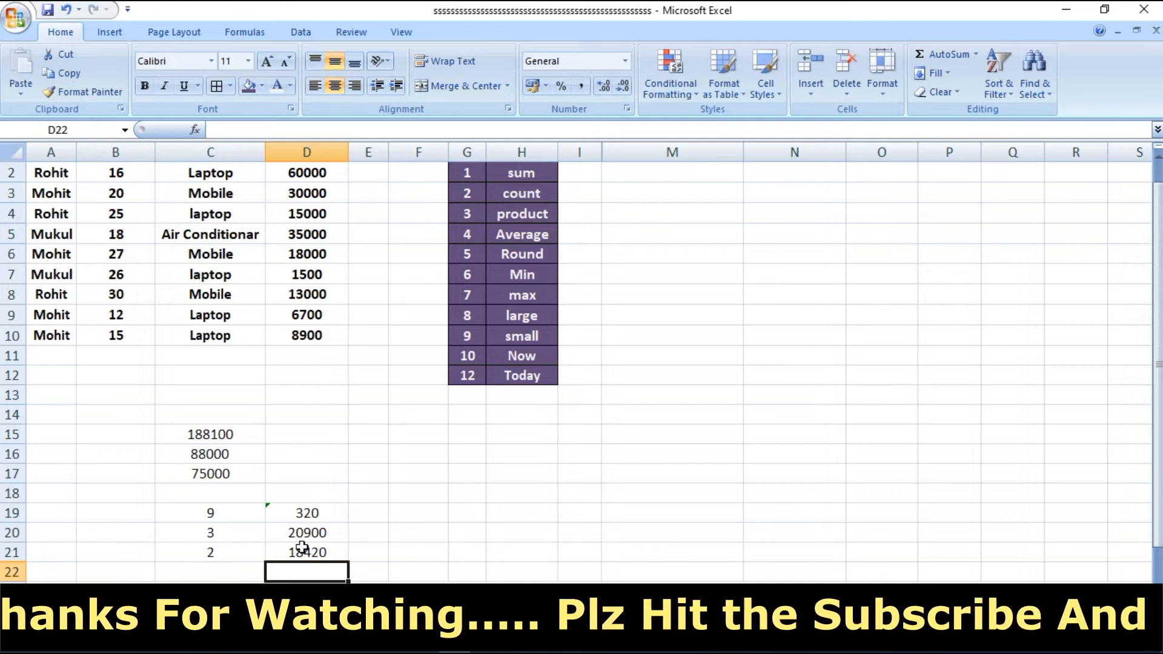
click(317, 554)
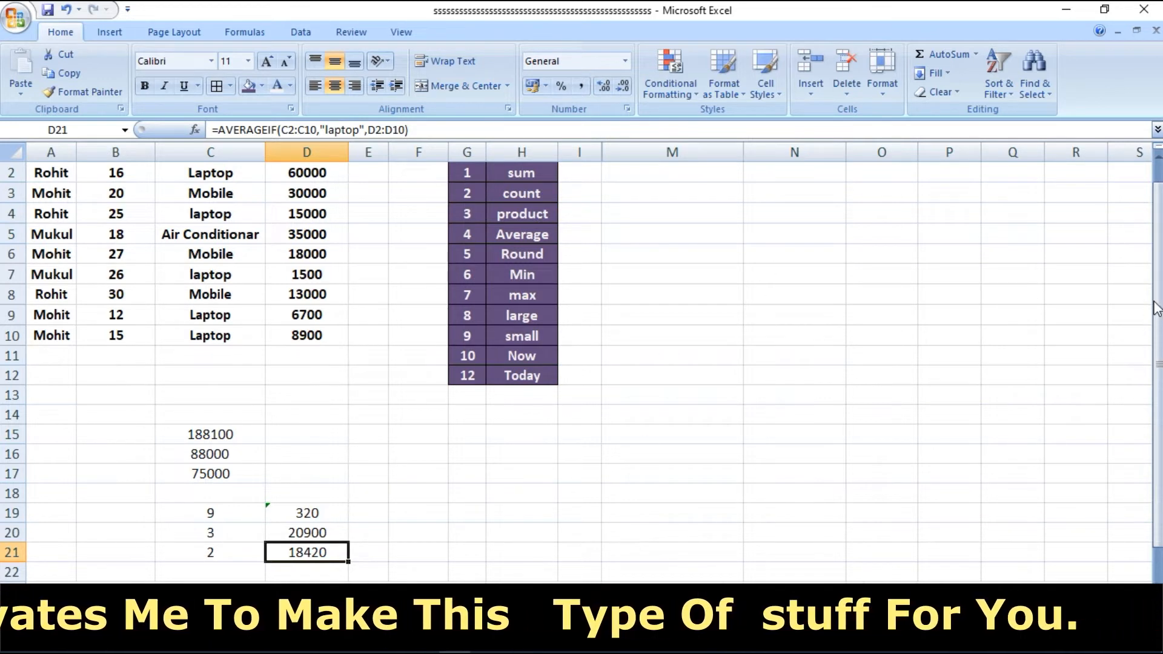
- Start an AVERAGEIFS formula in cell F19 with the costs in D2:D10 as the average range
drag(1157, 309, 1157, 288)
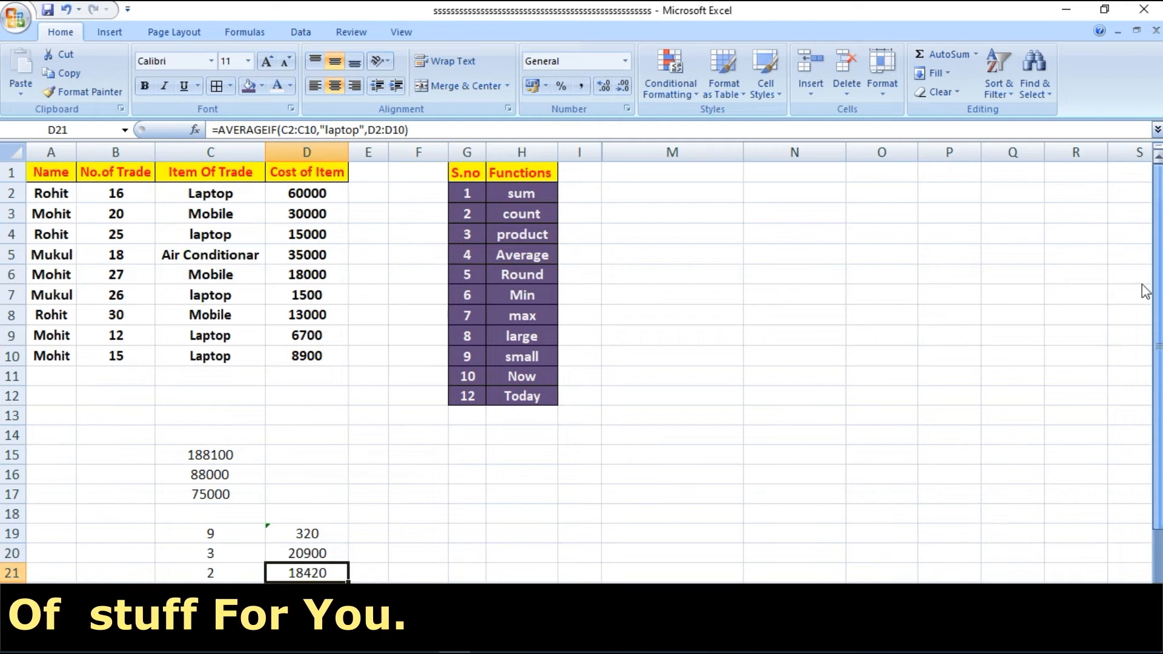
click(388, 533)
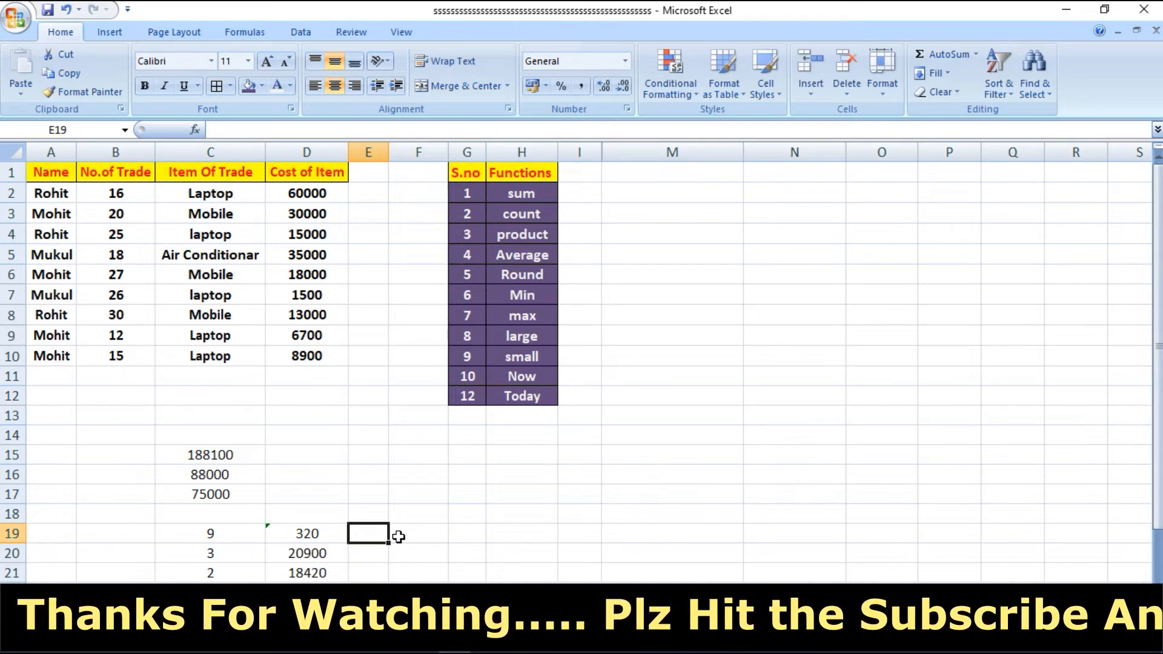
click(399, 536)
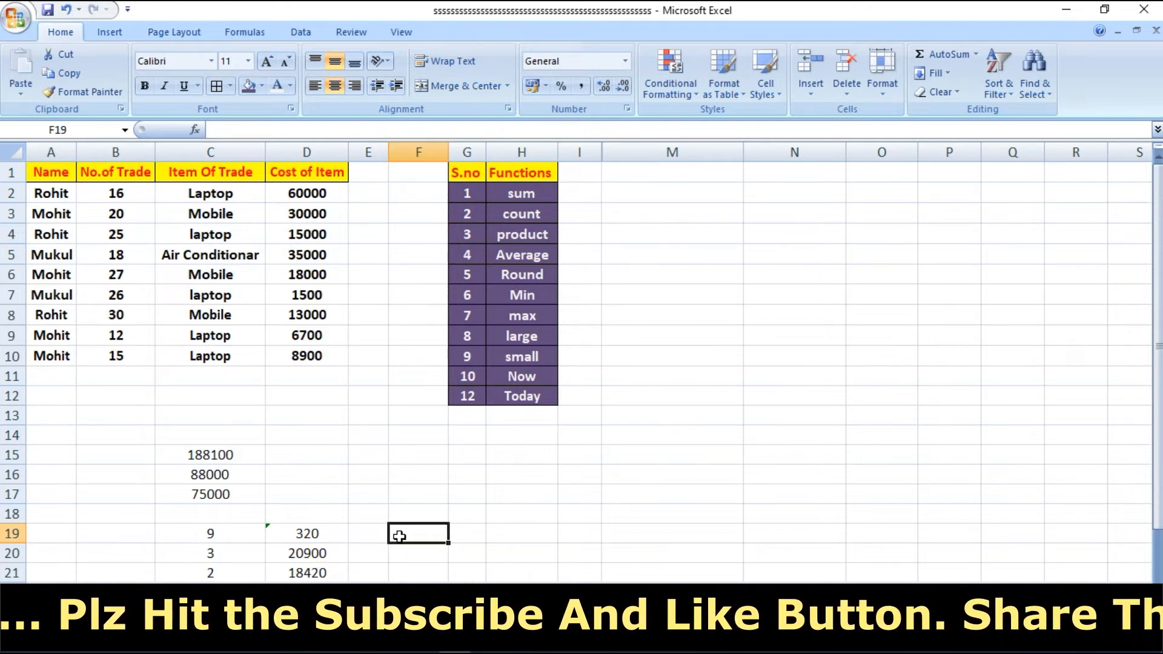
text(=)
text(ave)
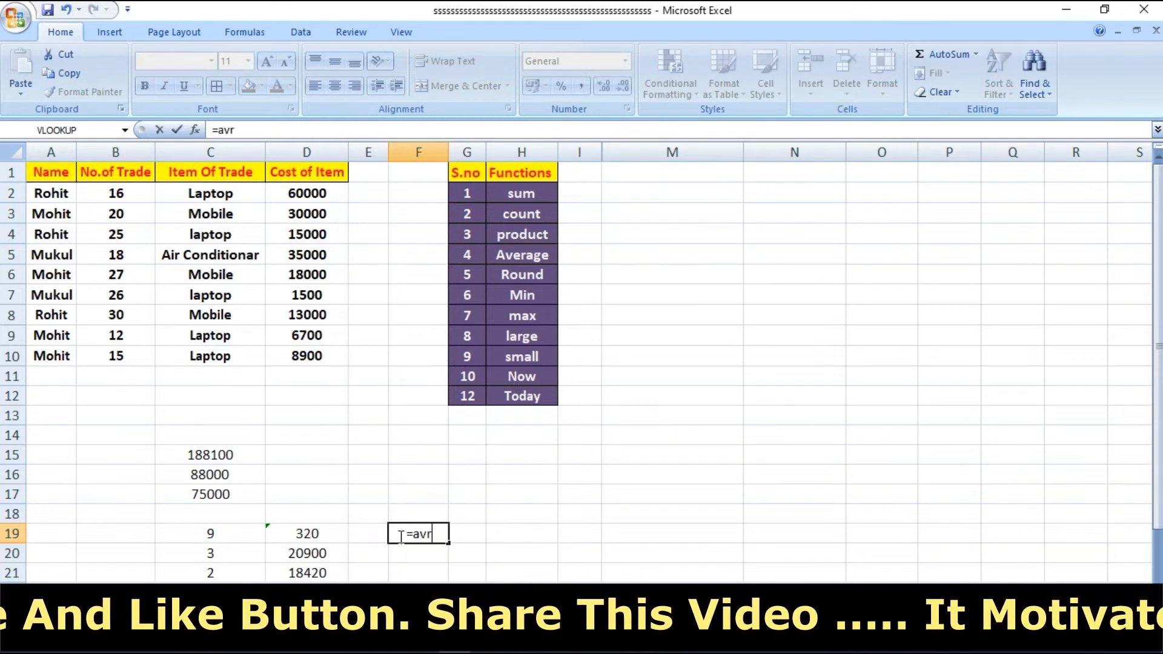
text(rag)
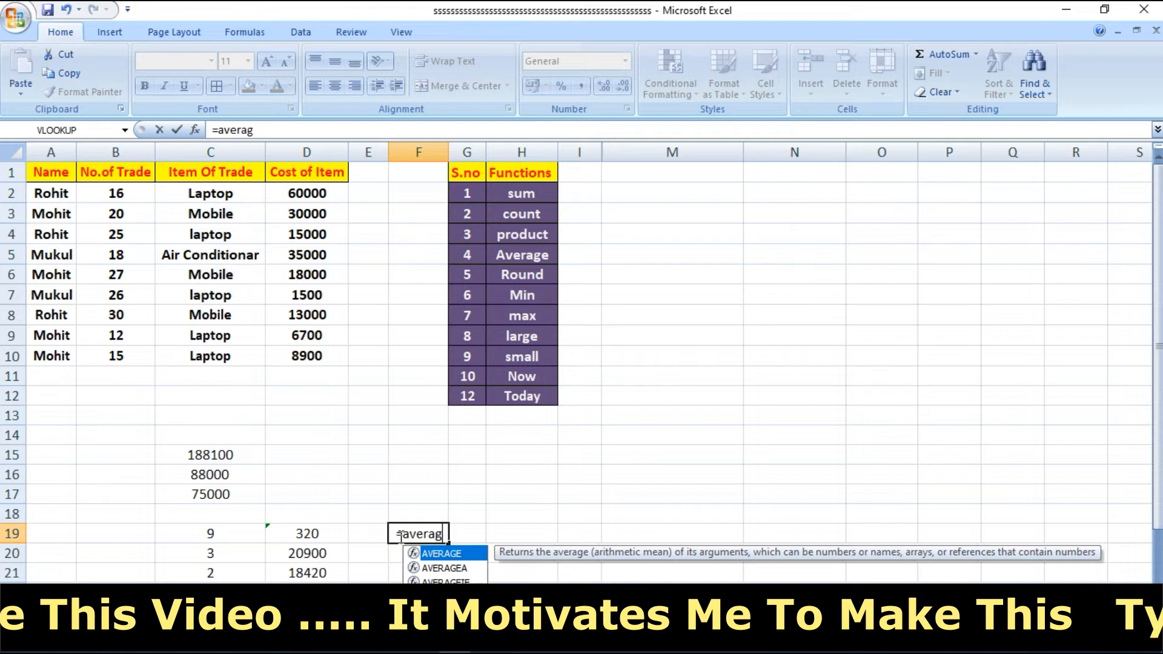
text(eifs()
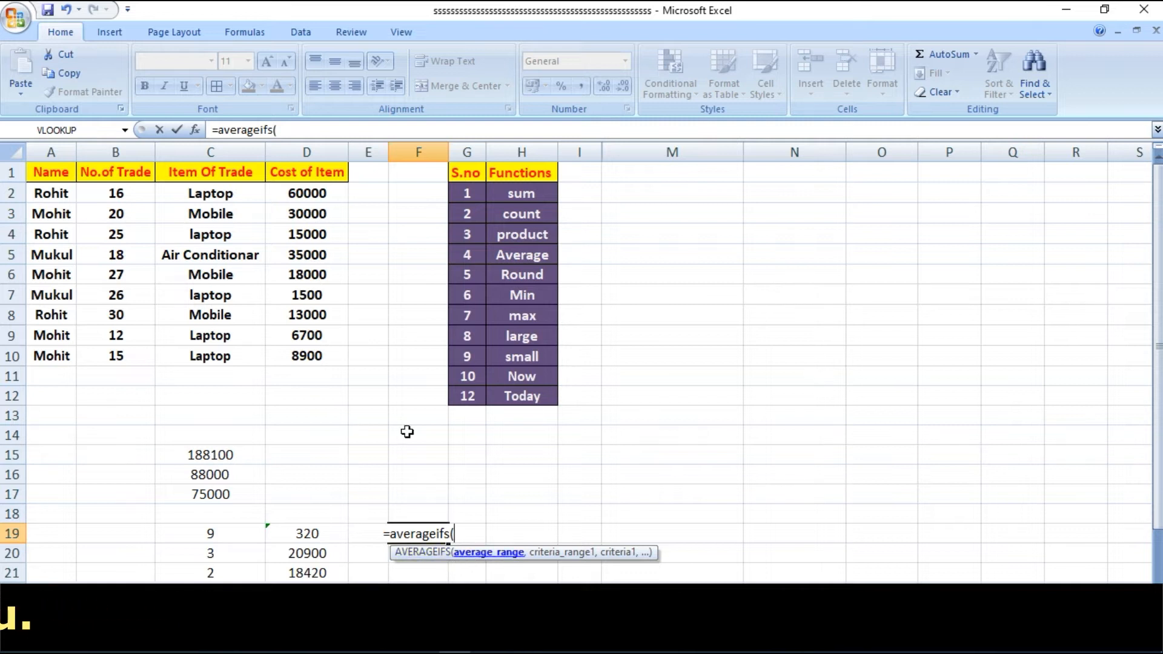
drag(310, 195, 309, 345)
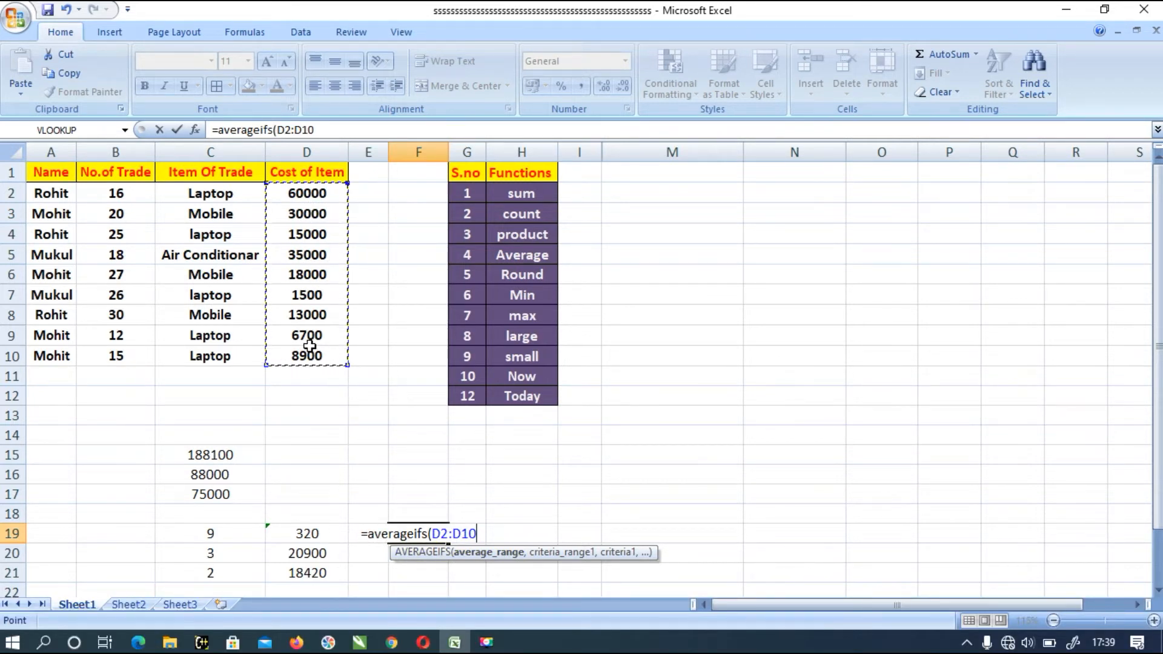
text(,)
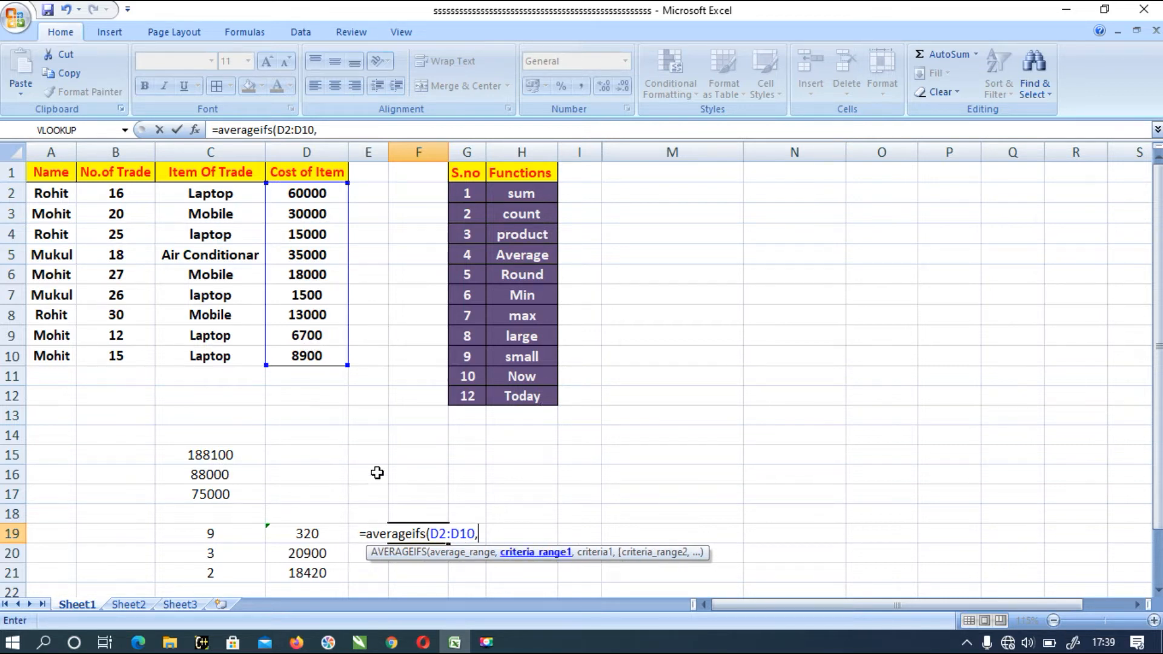
- Add A2:A10 as the first criteria range of the AVERAGEIFS formula, with the name from cell A2 as its criterion
drag(60, 195, 70, 354)
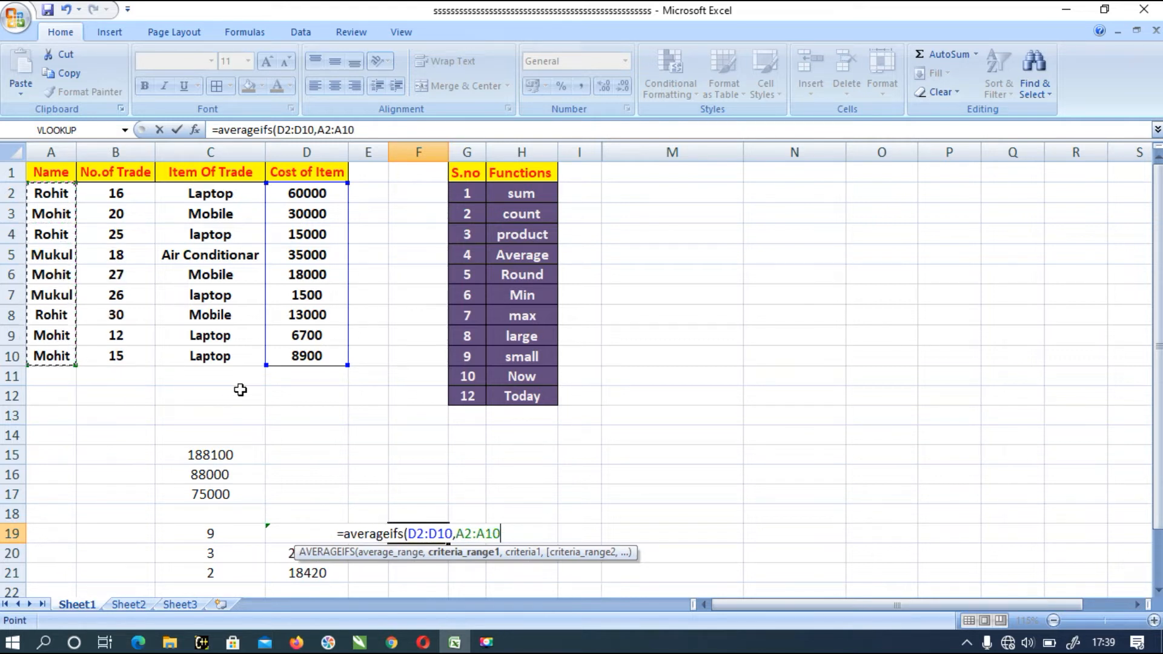
text(,")
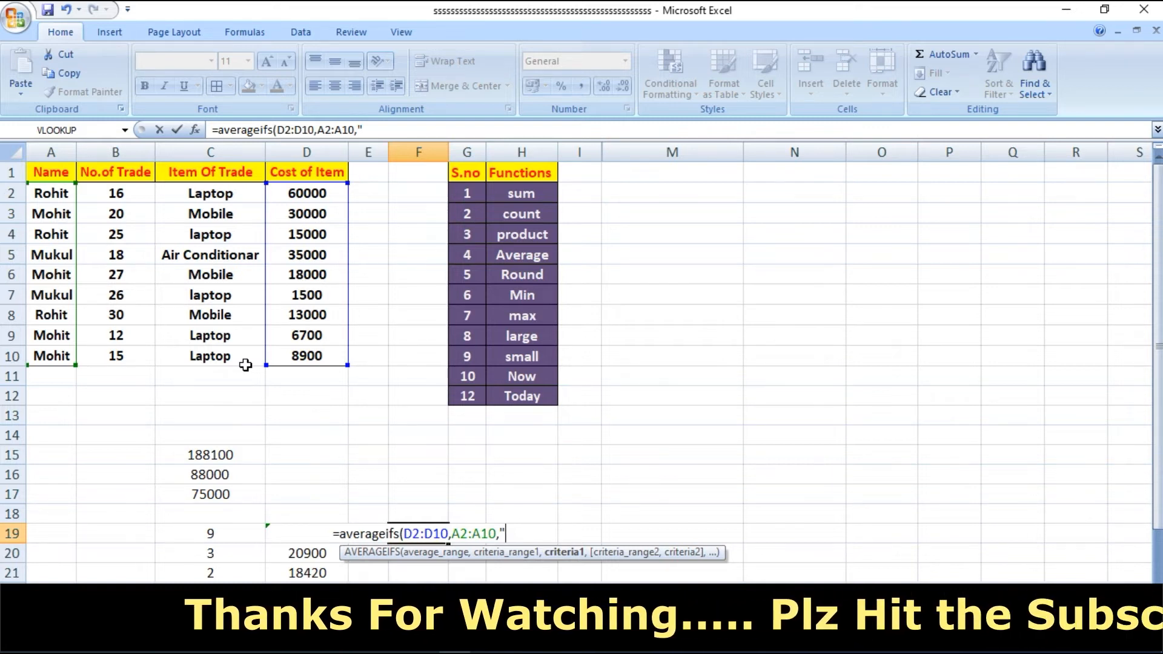
text(Rohit)
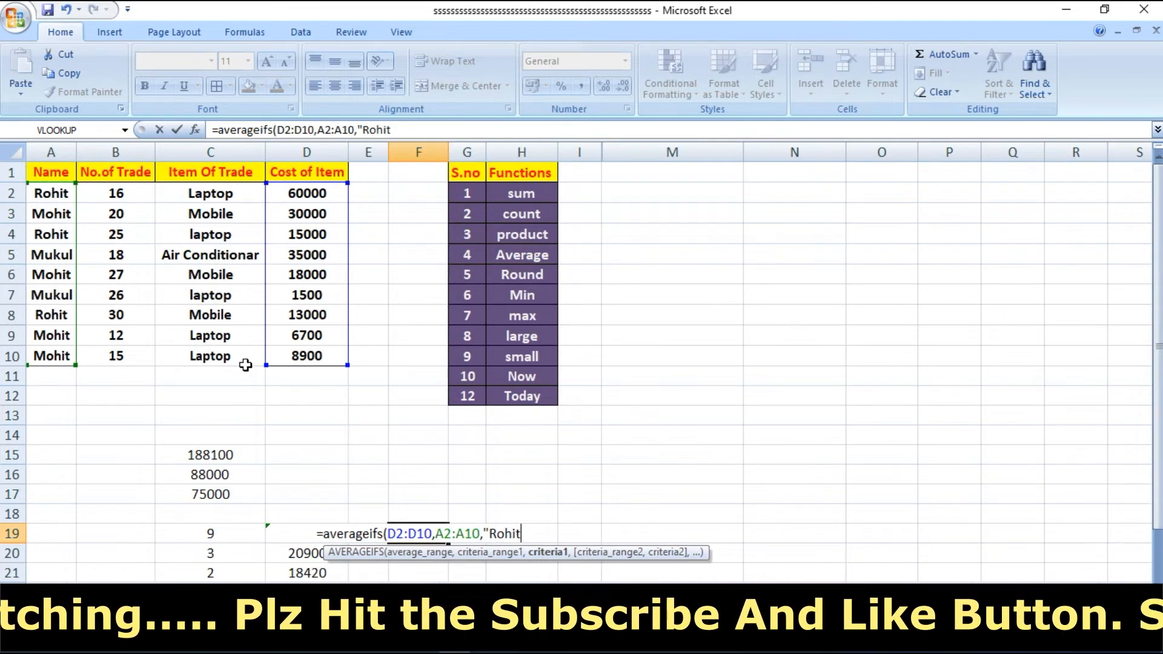
text(")
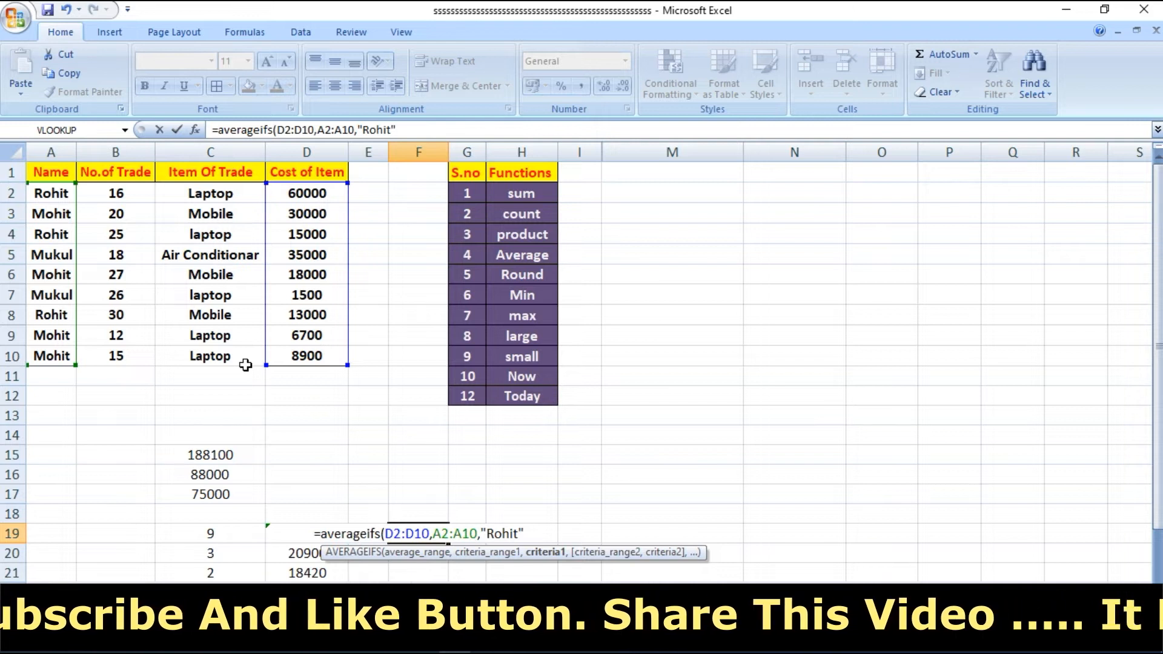
text(,)
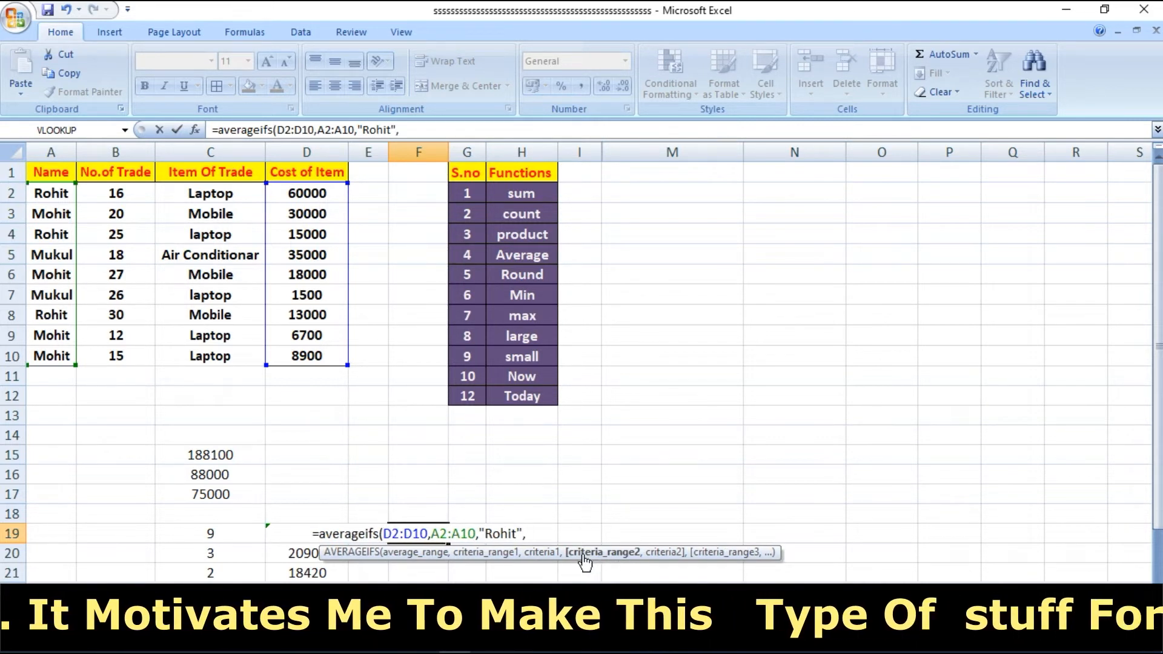
- Add C2:C10 with the criterion "Laptop" as the second condition, then complete and review the AVERAGEIFS formula in cell F19
drag(183, 192, 233, 355)
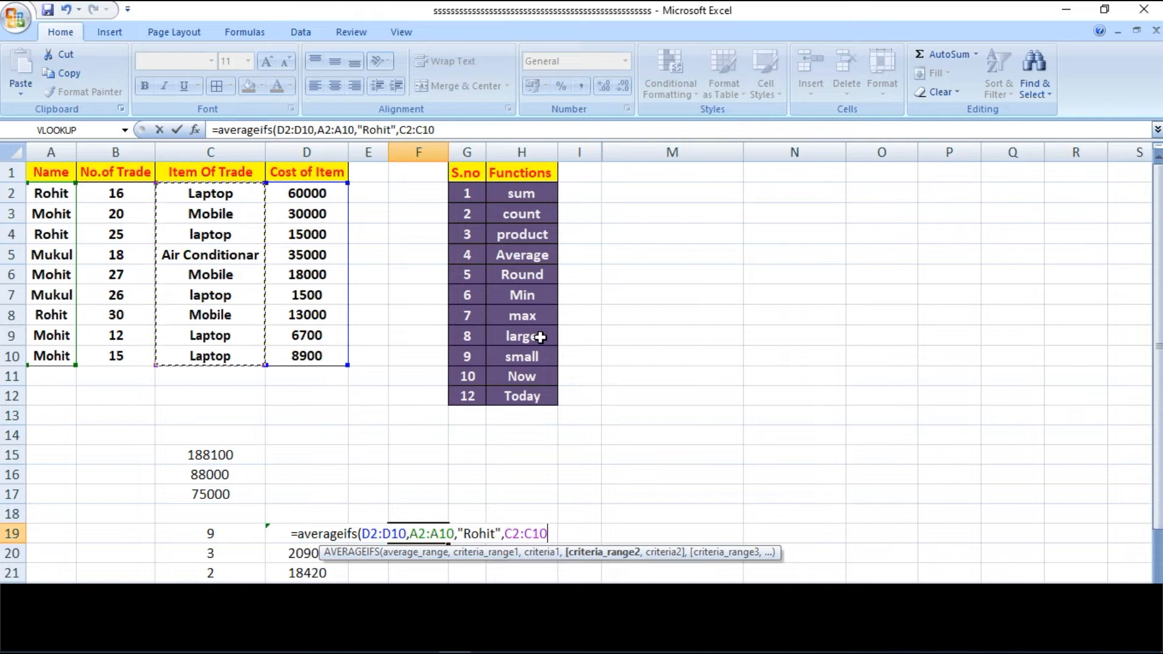
text(,)
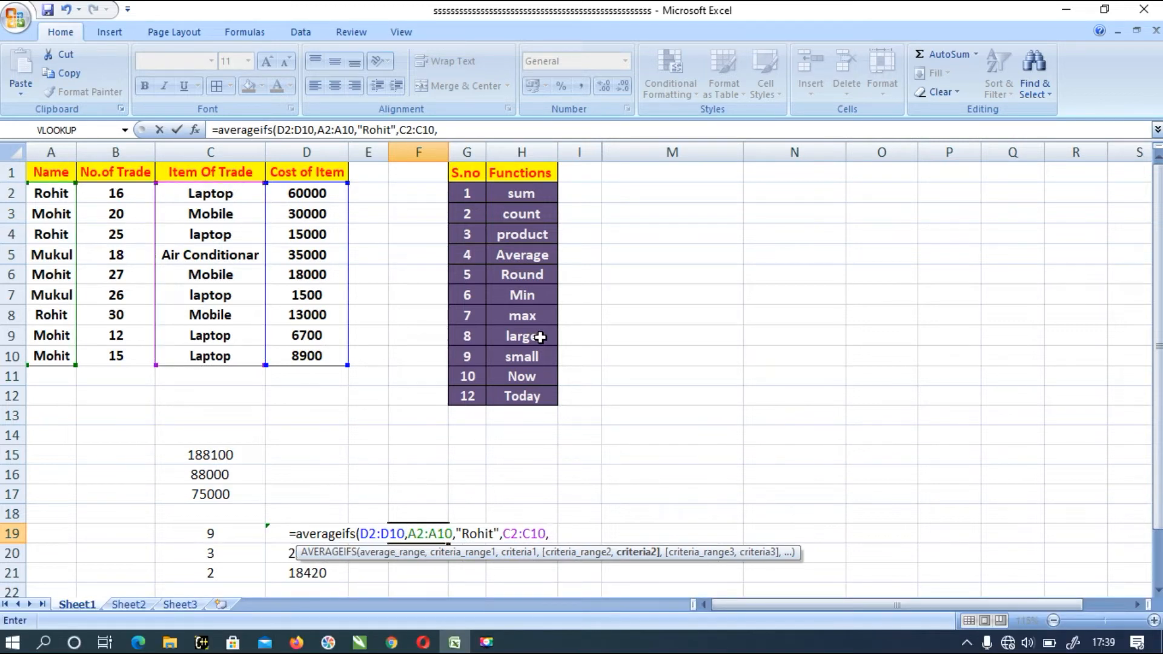
text(")
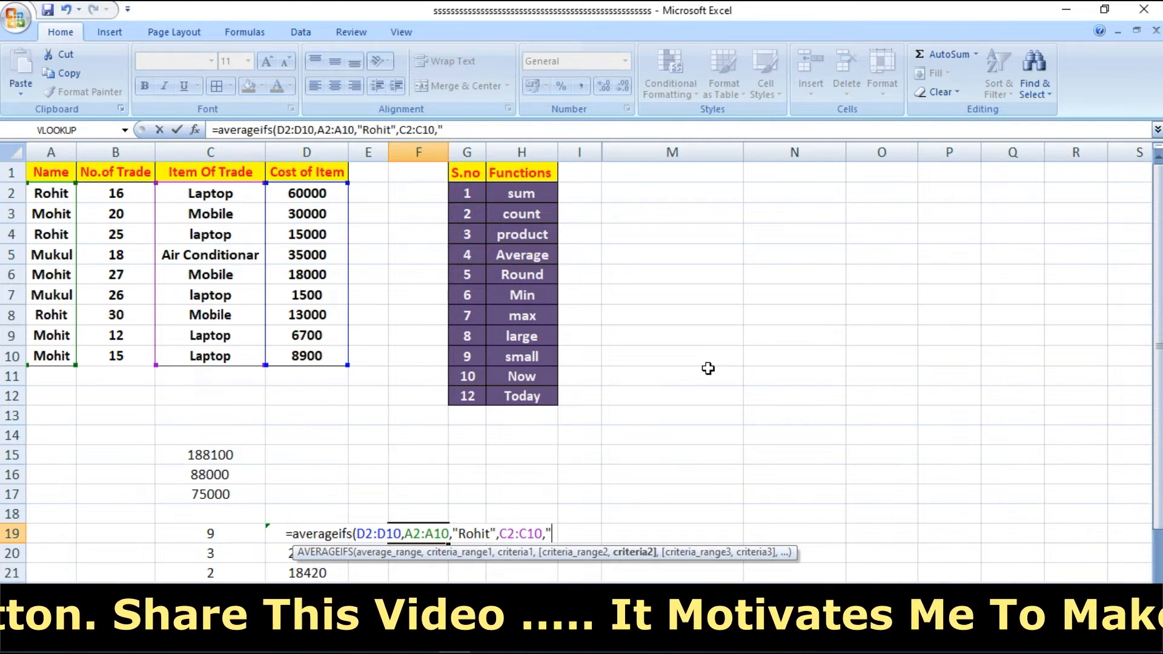
text(Lapto)
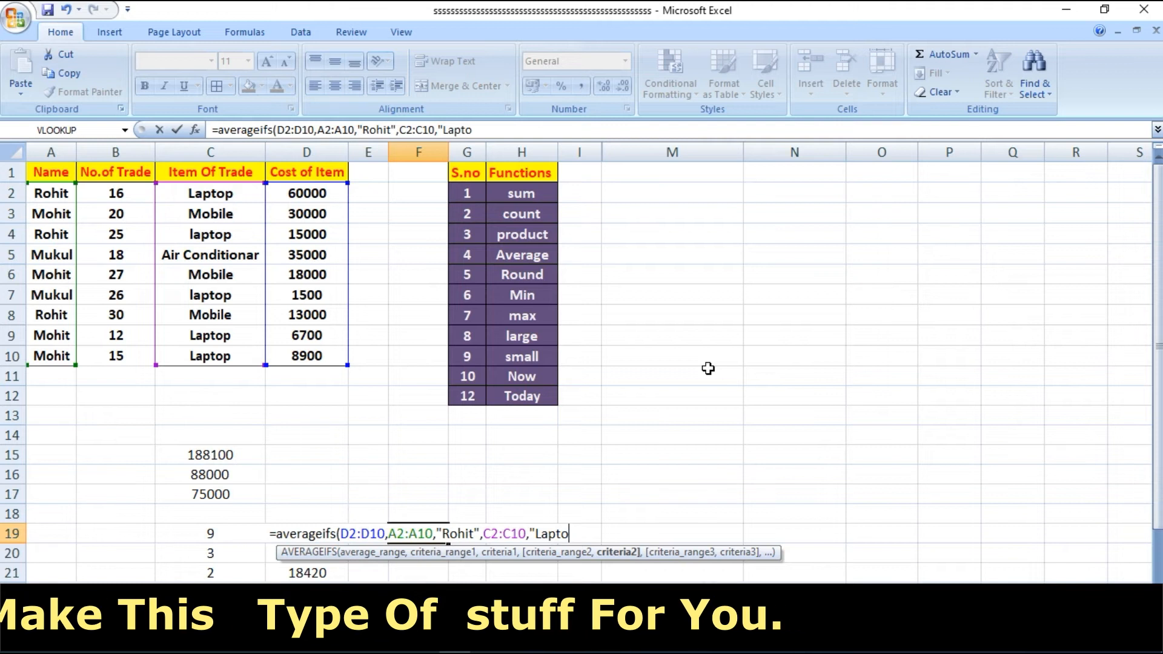
text(p"))
key(Return)
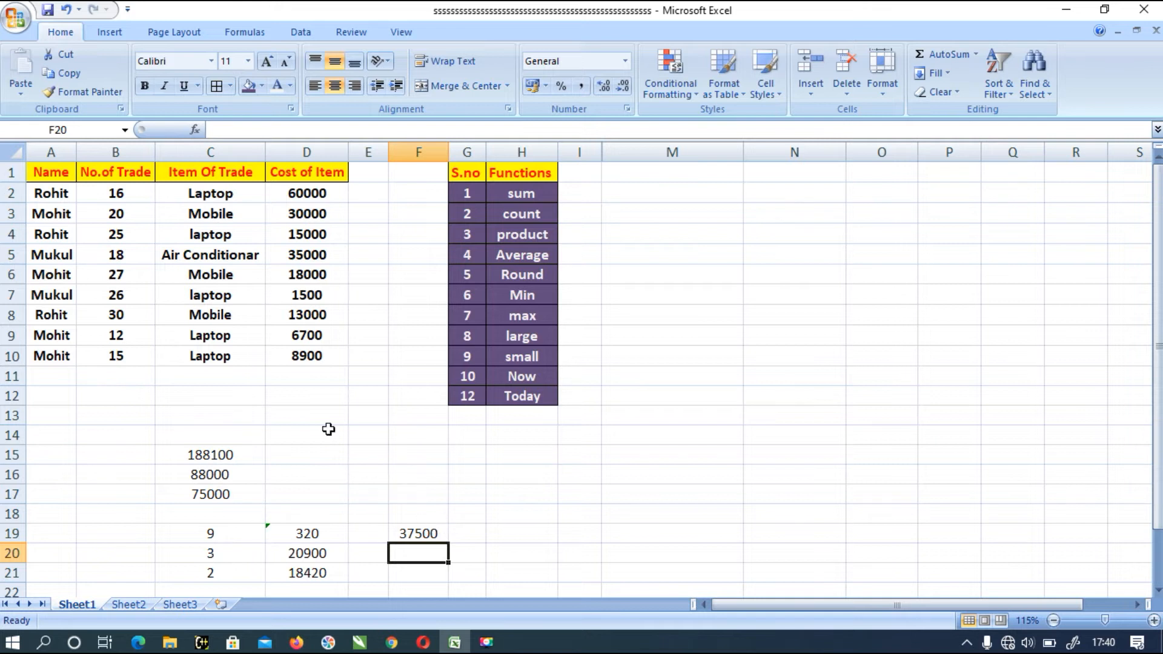
click(418, 532)
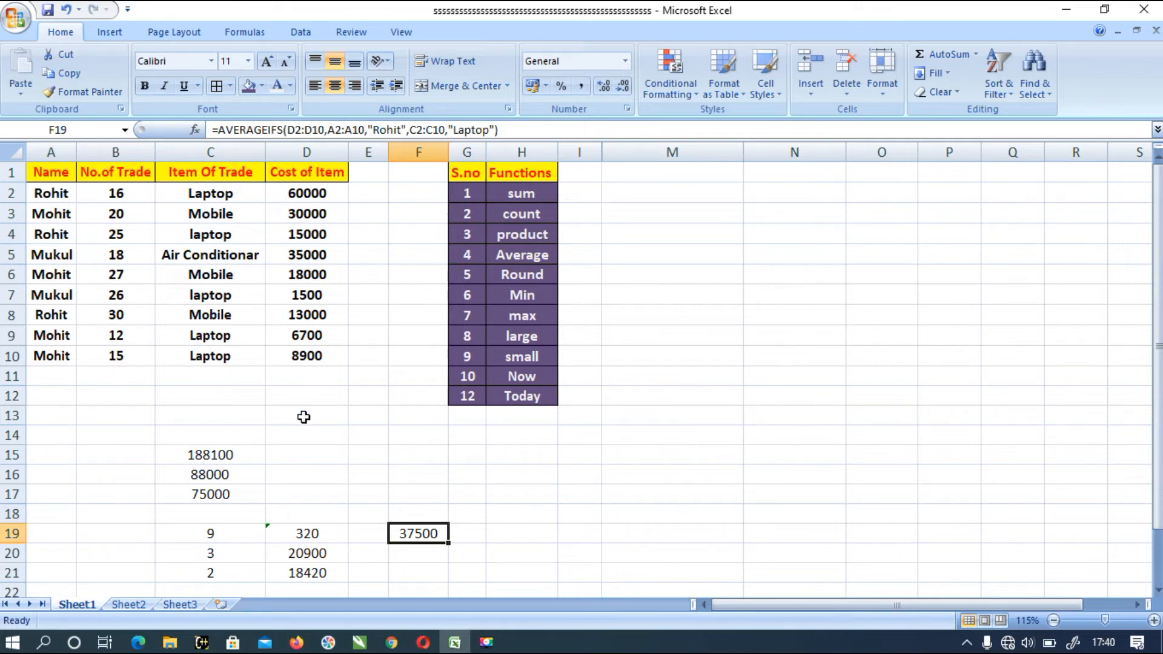
click(506, 539)
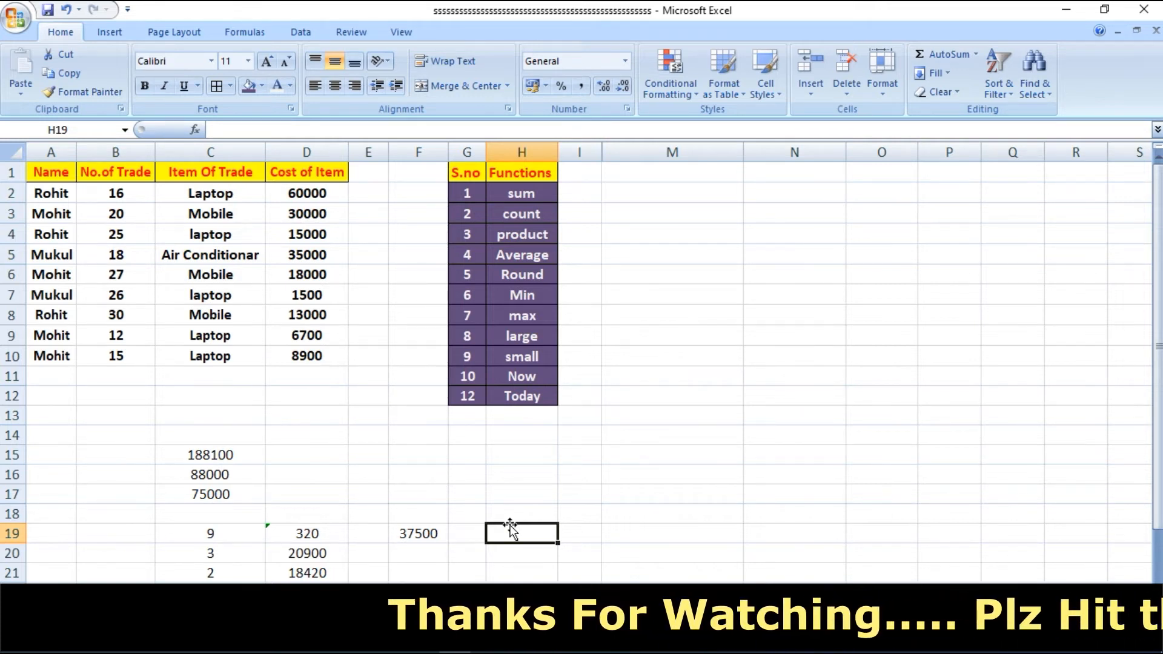
text(=rou)
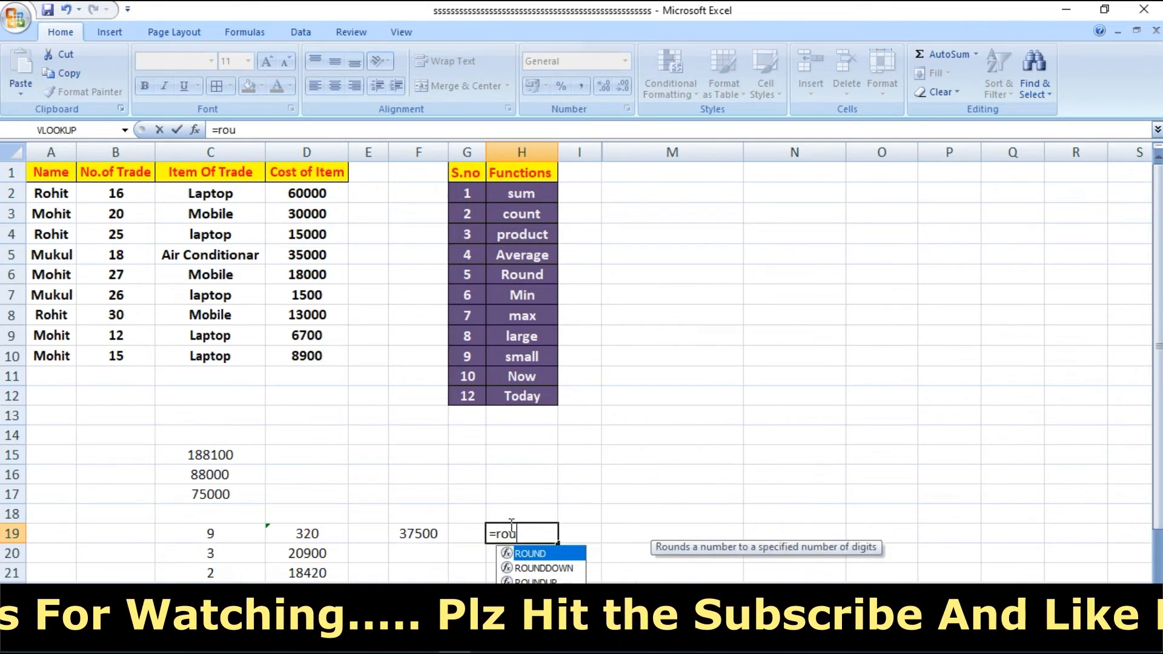
text(nd()
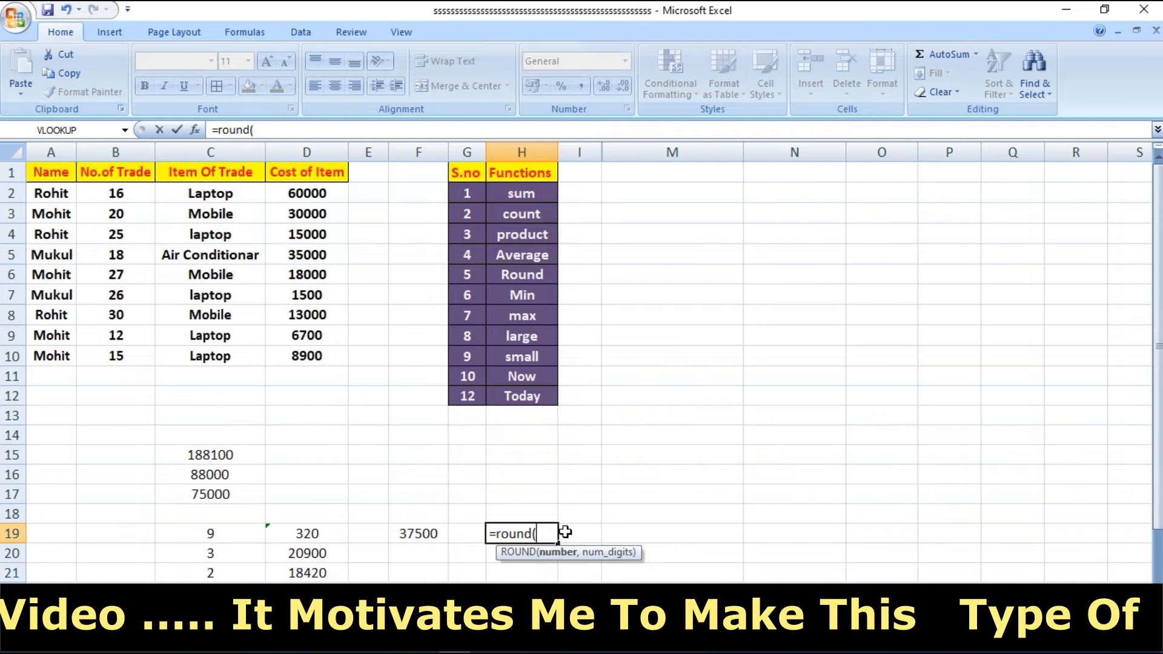
key(BackSpace)
key(BackSpace)
key(BackSpace)
key(BackSpace)
key(BackSpace)
key(BackSpace)
key(BackSpace)
key(Escape)
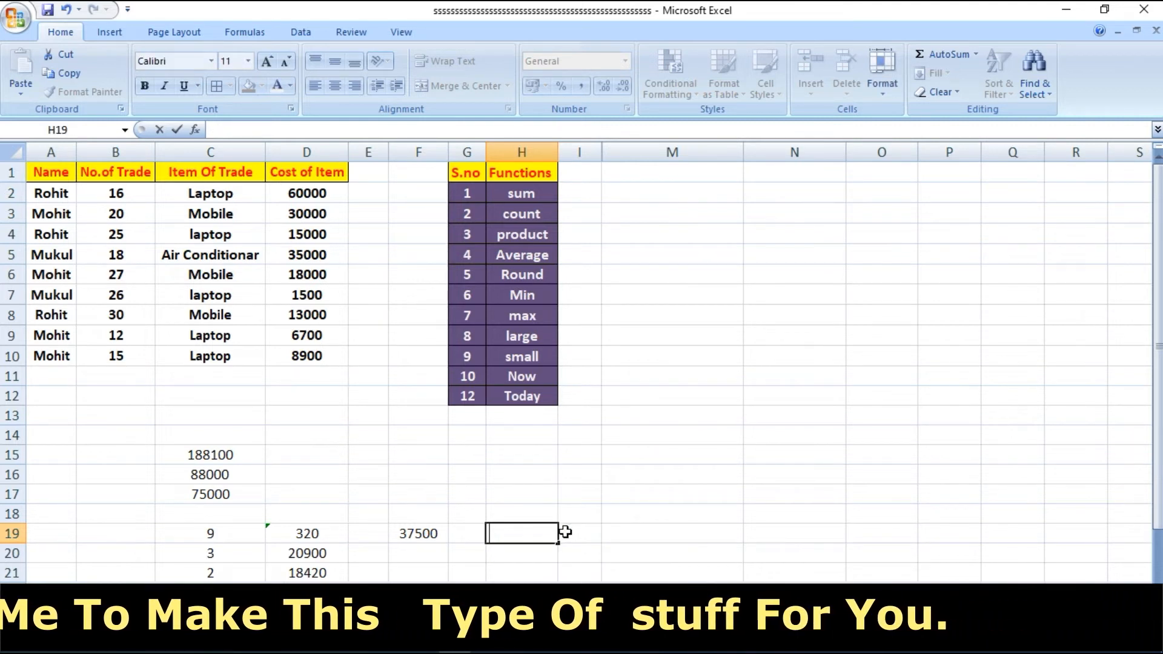
- Enter the sample number 14.876 in cell M17 and start a ROUND formula in cell H19
click(641, 493)
text(14.876)
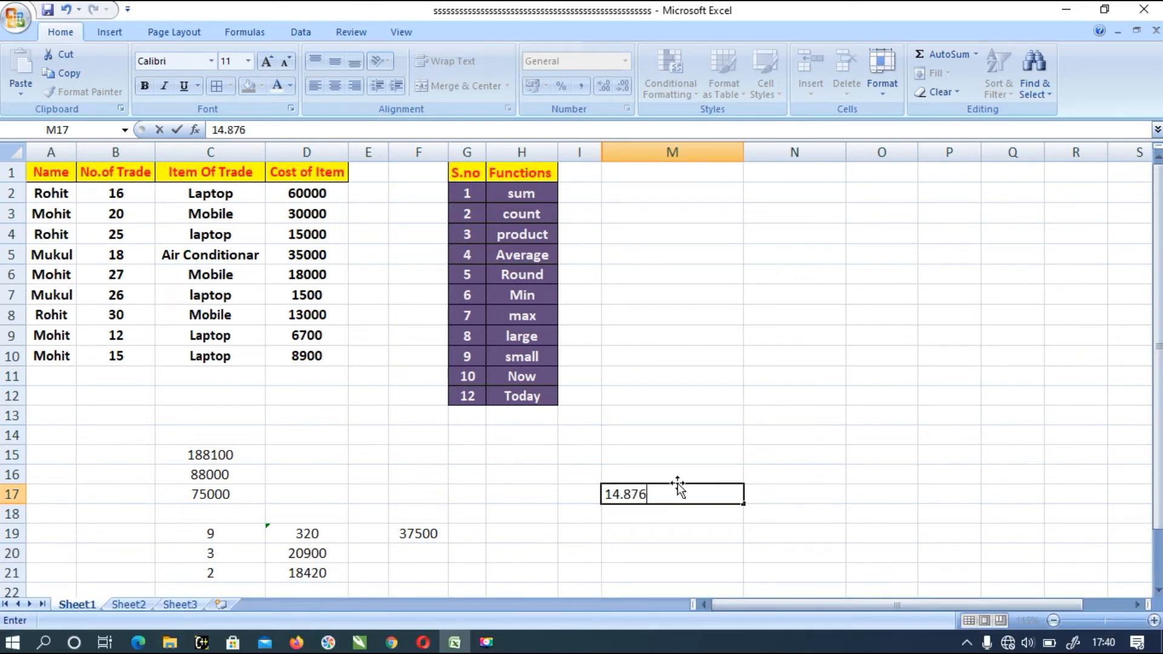
click(539, 533)
text(=)
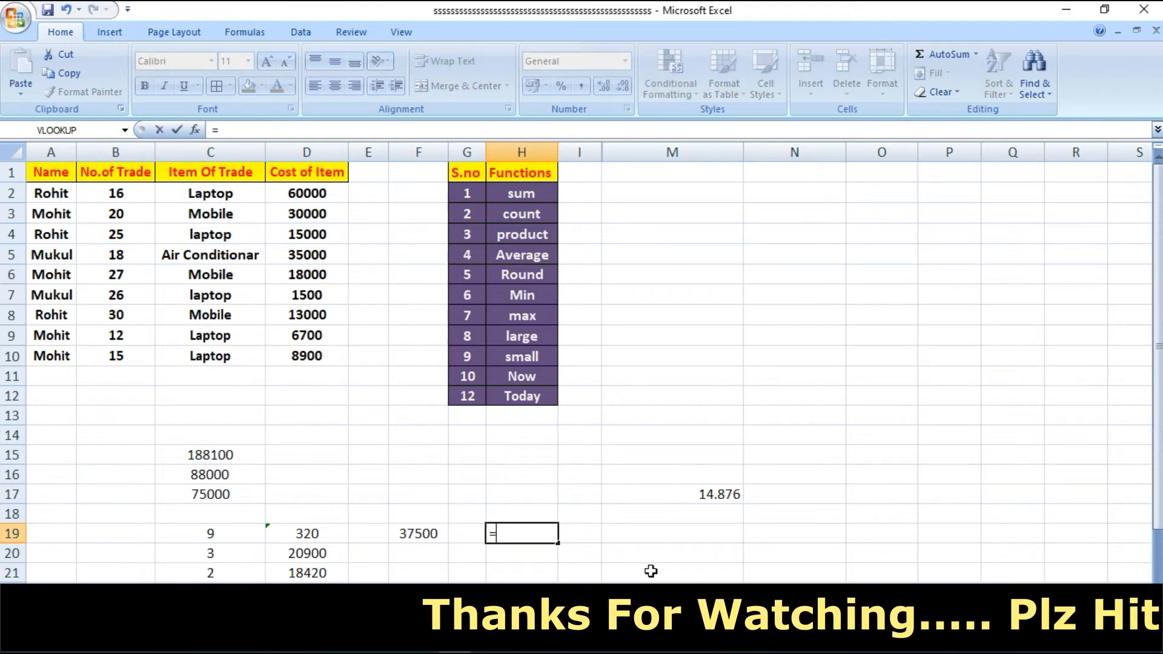
text(round()
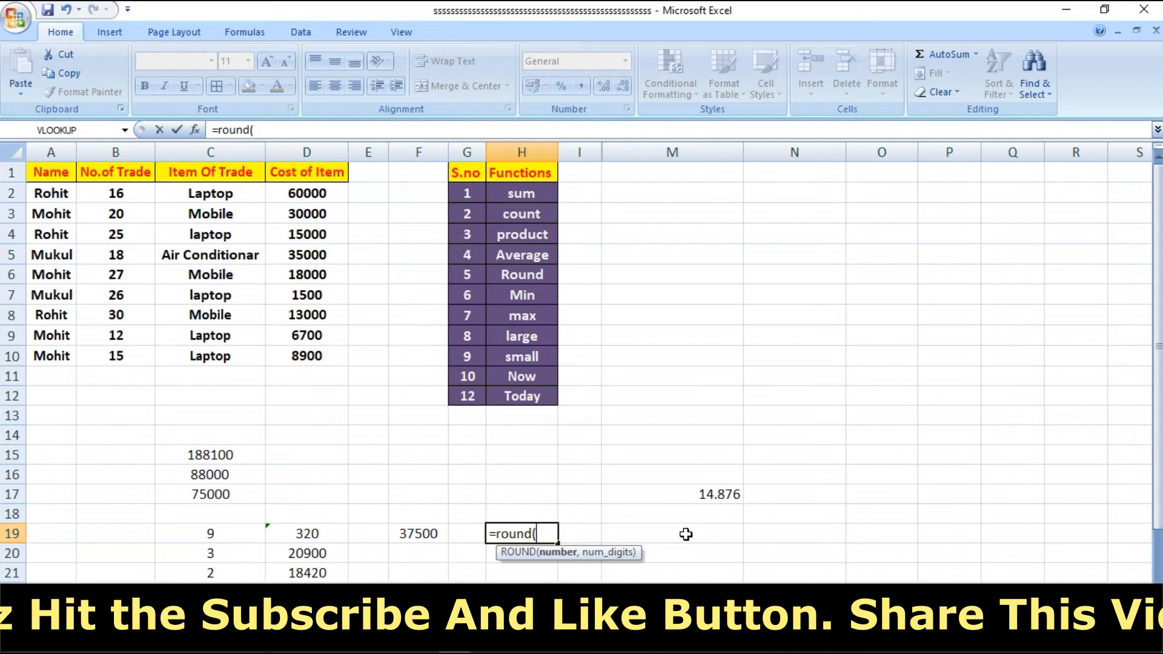